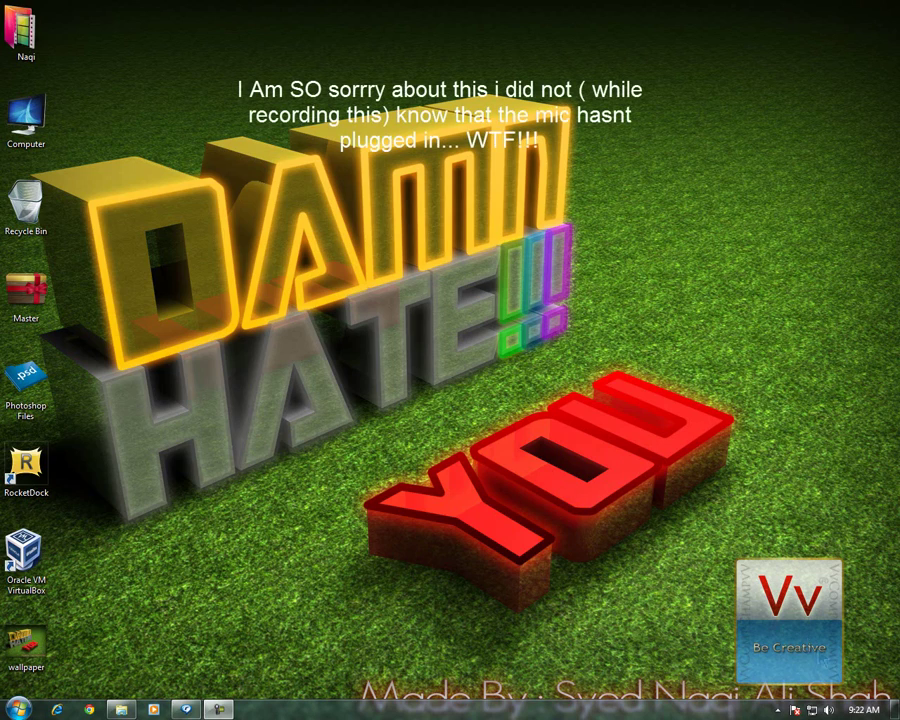
- Open the wallpaper file in Windows Photo Viewer to see the red 3D YOU artwork
double_click(25, 645)
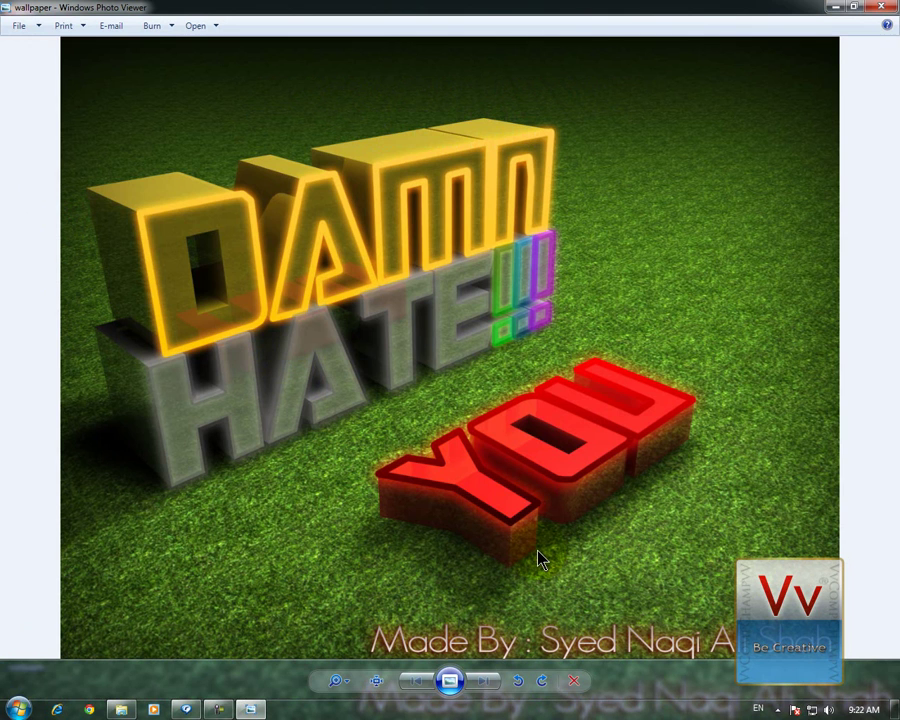
- Close Windows Photo Viewer with Alt+F4 to get back to the desktop
left_click(595, 574)
key("alt+F4")
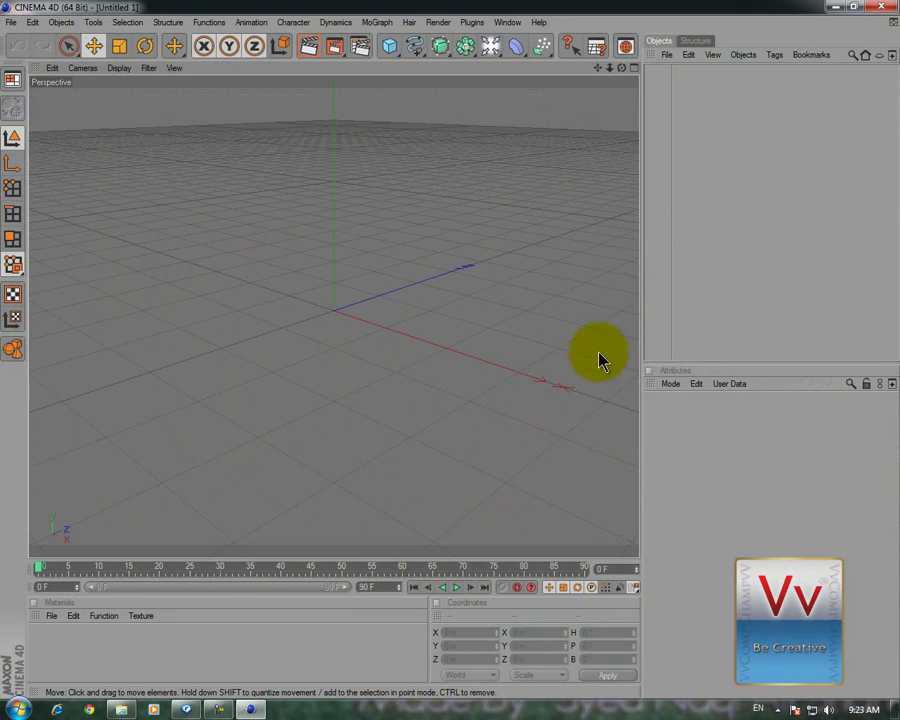
- Add a Floor and a Text spline reading YOU, with the floor just below the text
mouse_move(599, 360)
left_mouse_down("alt")
mouse_move(275, 432)
mouse_move(460, 346)
mouse_move(437, 348)
mouse_move(456, 358)
mouse_move(444, 338)
mouse_move(454, 358)
mouse_move(446, 357)
mouse_move(566, 334)
left_mouse_up("alt")
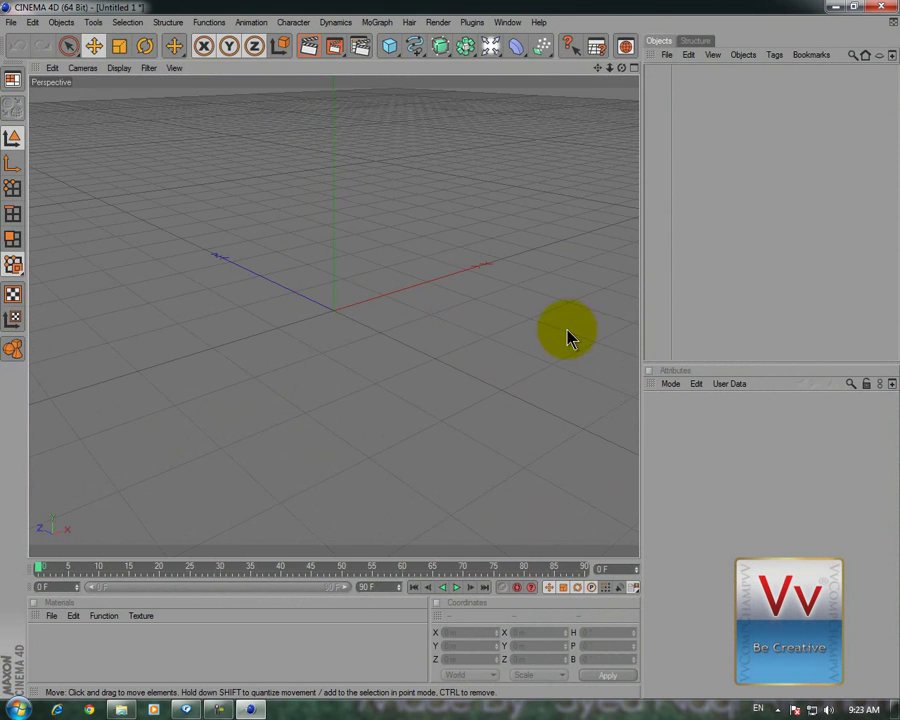
left_click(490, 46)
left_click(648, 118)
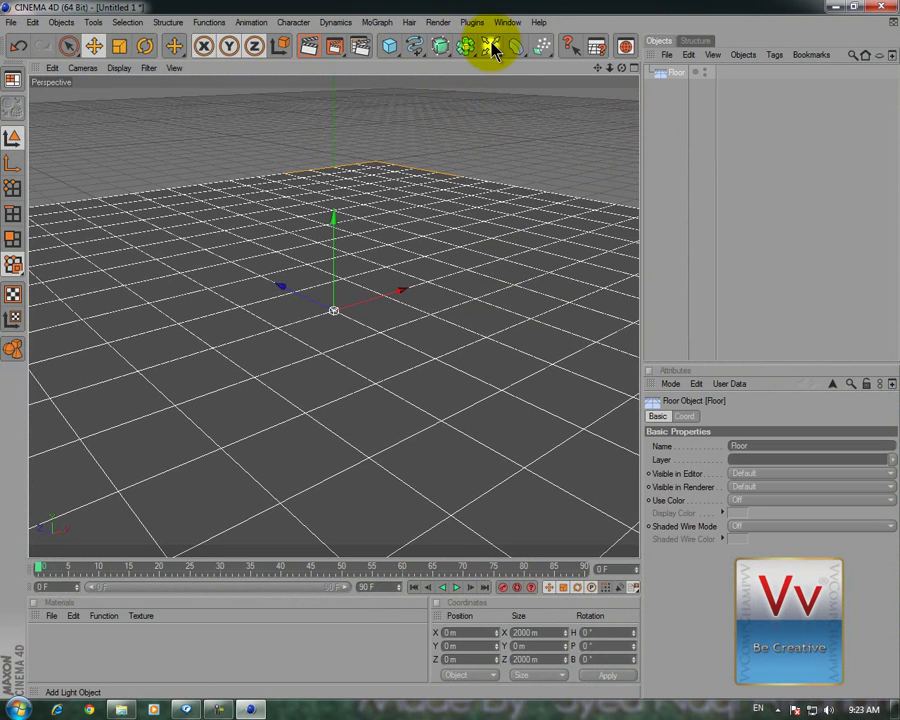
left_click_drag(416, 46, 608, 172)
mouse_move(455, 355)
left_mouse_down("alt")
mouse_move(456, 366)
mouse_move(440, 358)
mouse_move(450, 356)
left_mouse_up("alt")
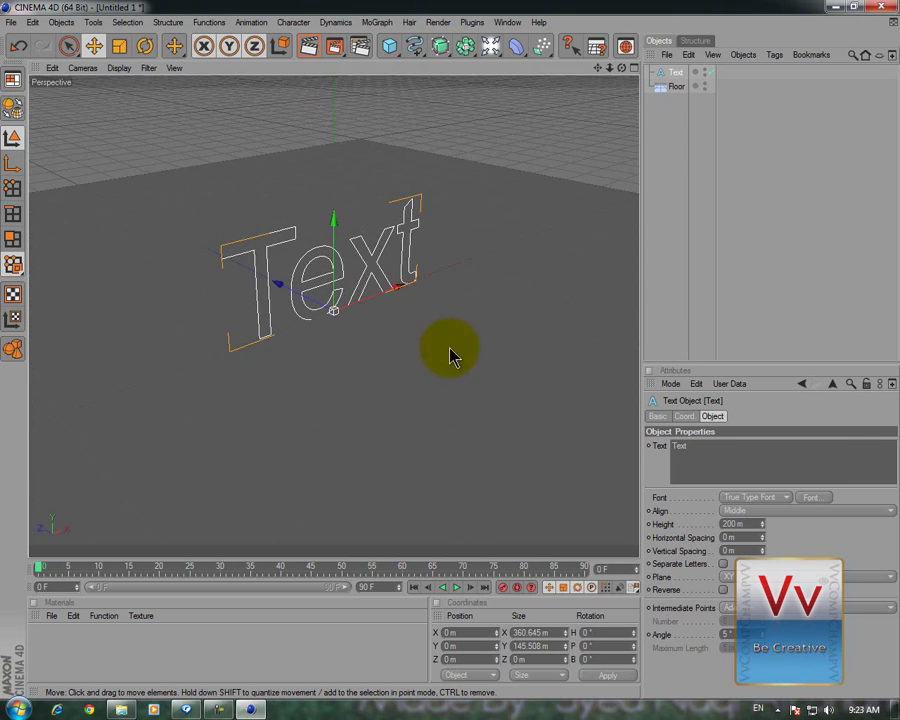
left_click_drag(779, 444, 667, 443)
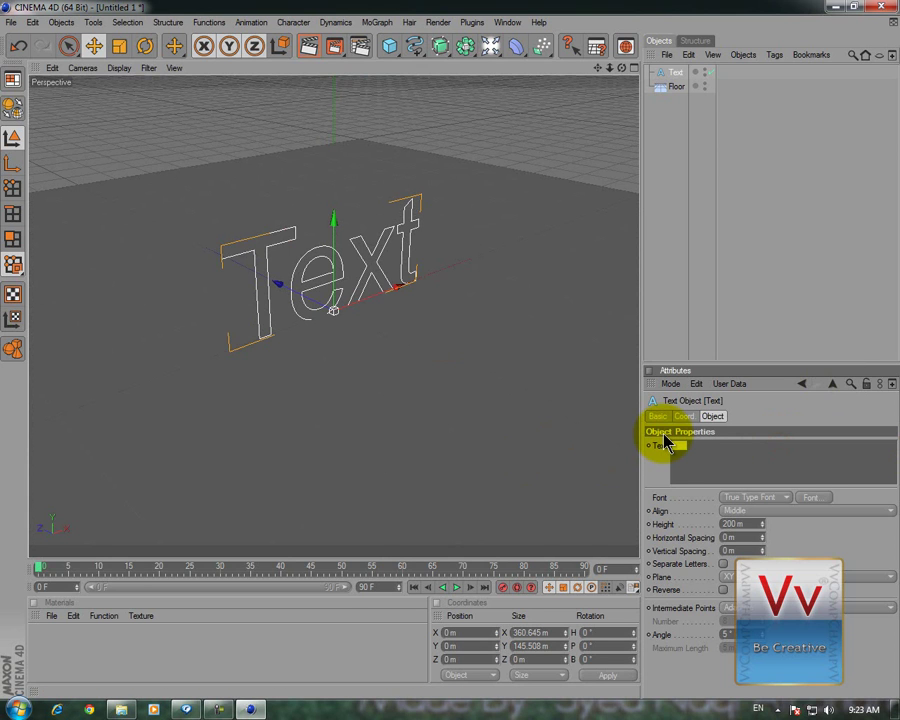
type("YOU")
left_click(466, 346)
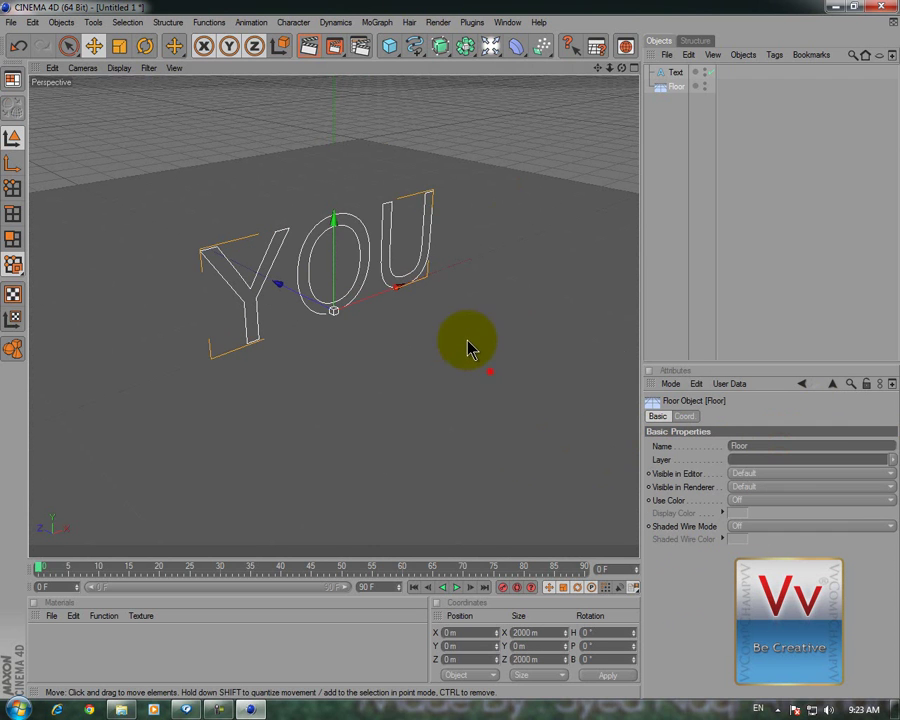
left_click_drag(333, 262, 451, 358)
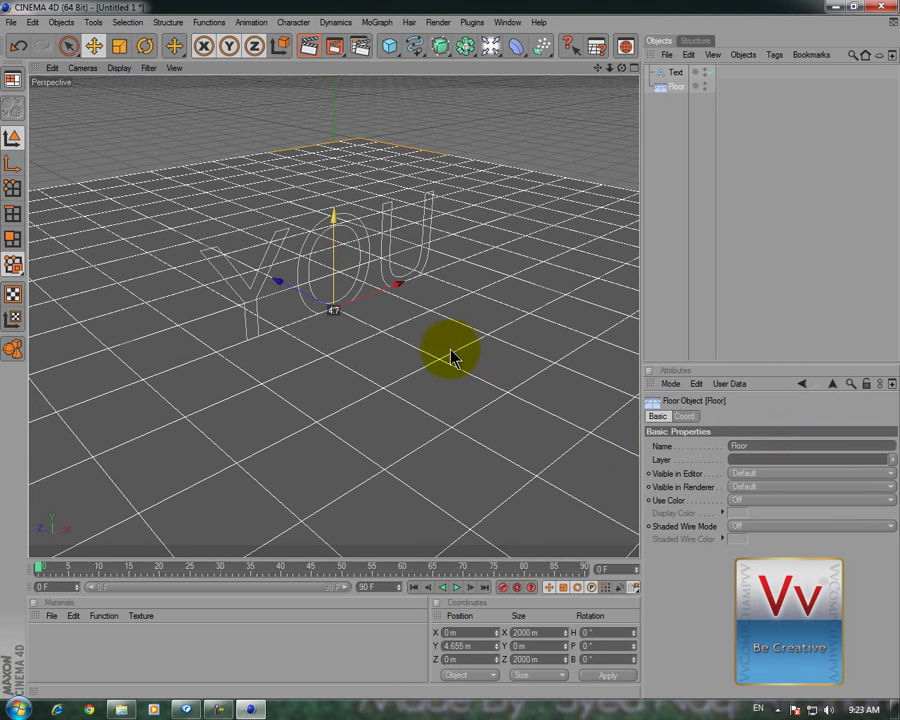
left_click_drag(164, 400, 325, 272)
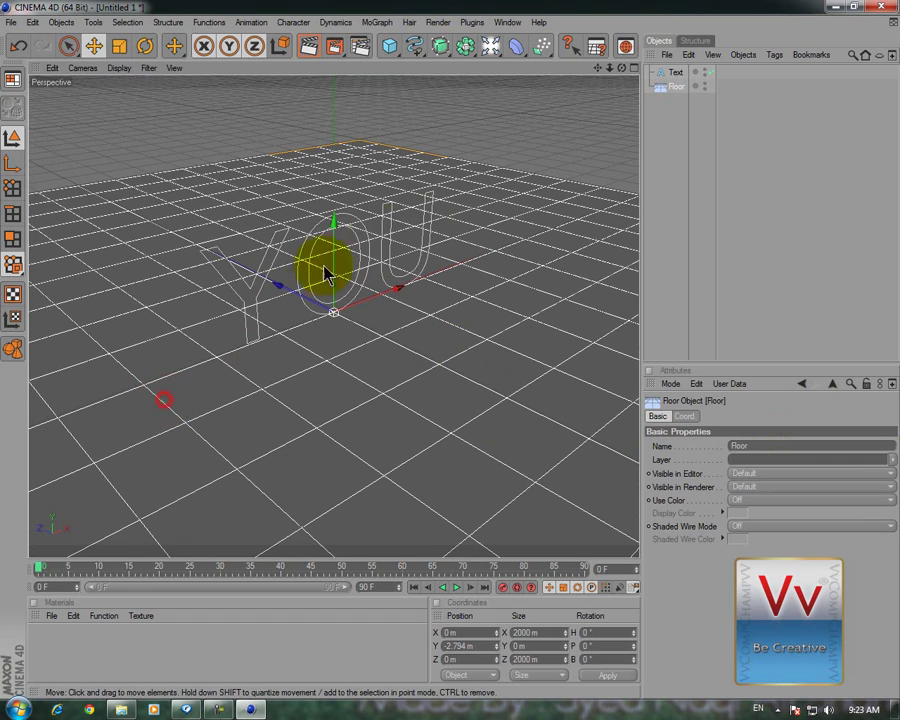
- Change the YOU text's font to TRANSFORMERS, then select the floor
left_click(671, 74)
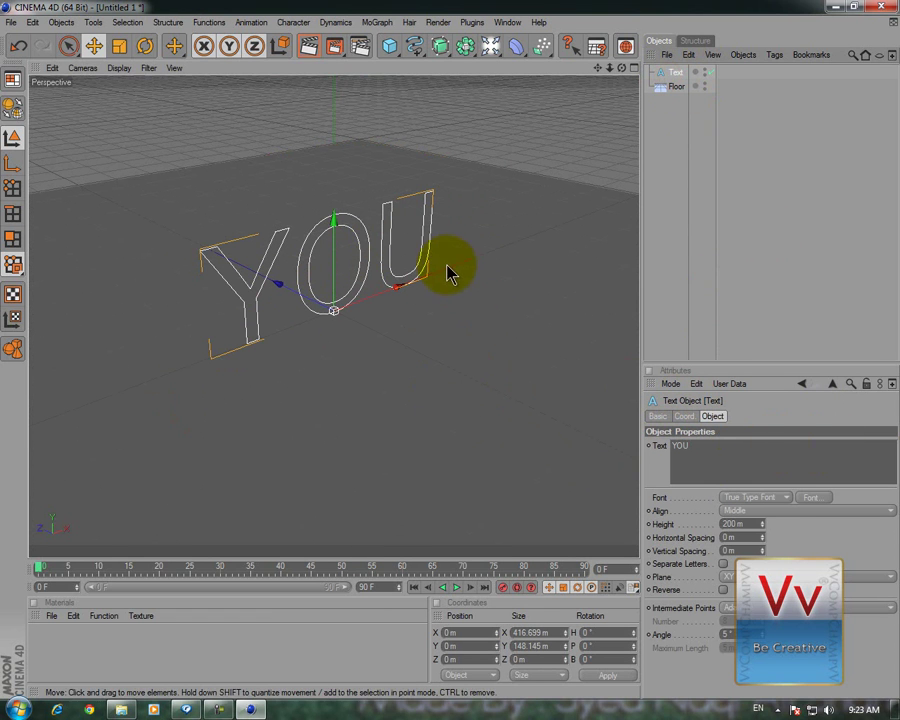
left_click(811, 497)
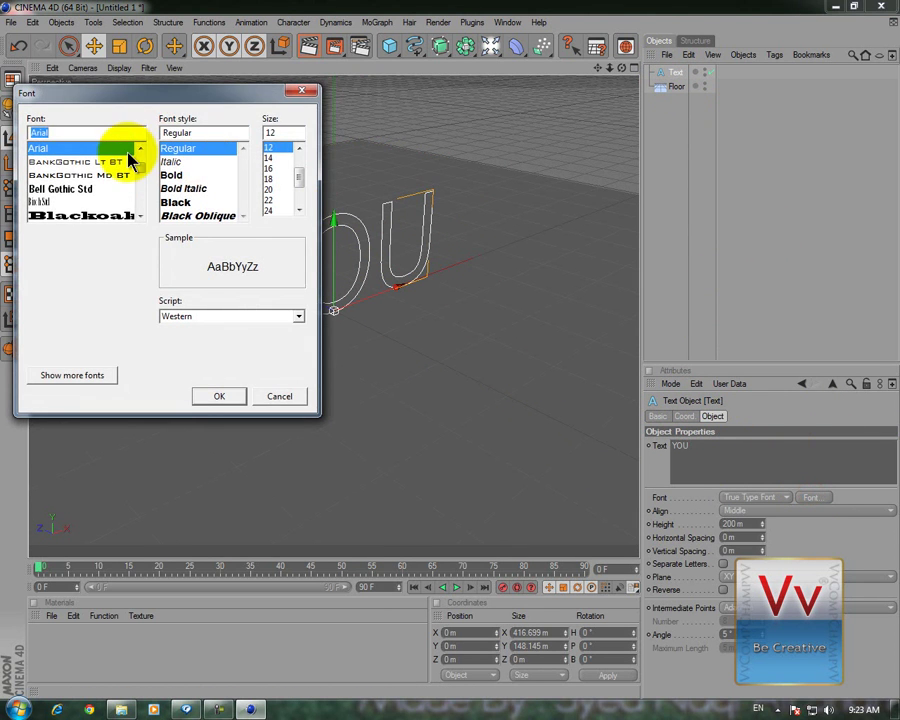
type("Trans")
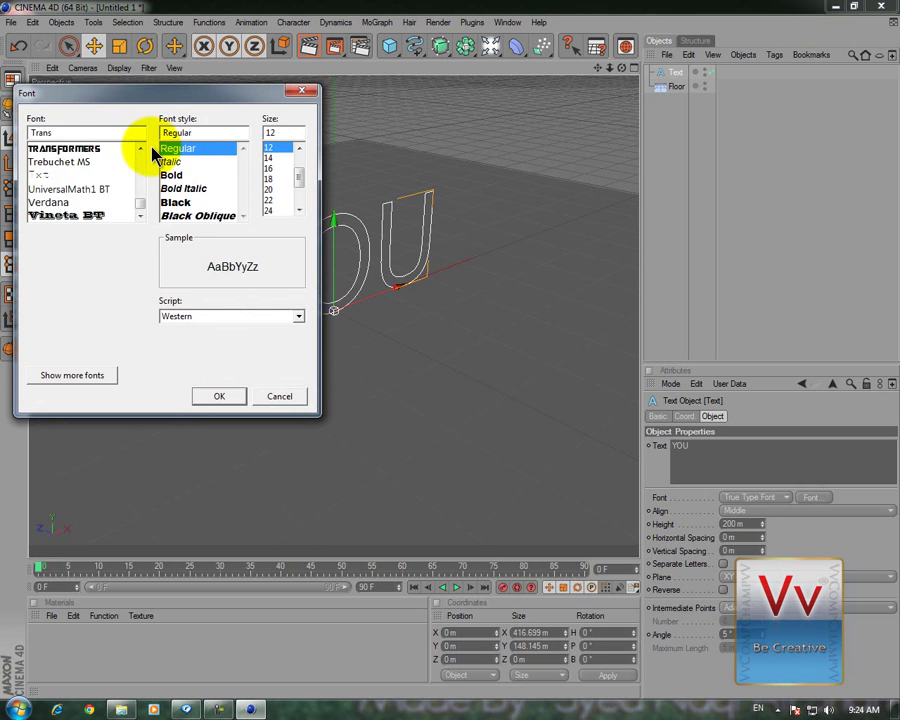
left_click(140, 148)
key("Return")
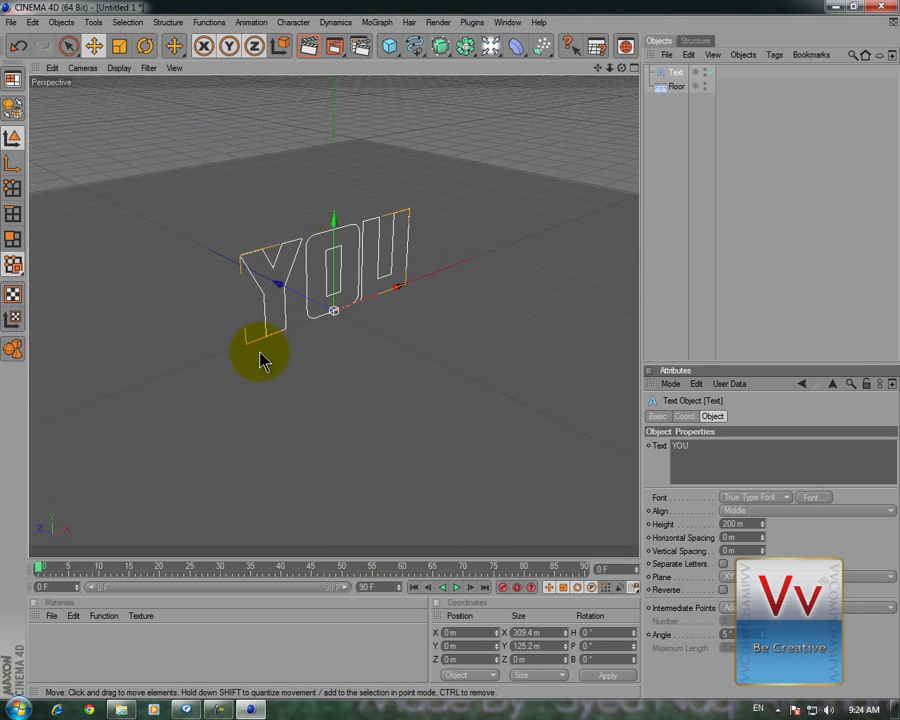
left_click(408, 346)
mouse_move(408, 346)
left_mouse_down("alt")
mouse_move(354, 358)
mouse_move(503, 358)
mouse_move(440, 354)
mouse_move(454, 364)
mouse_move(398, 350)
left_mouse_up("alt")
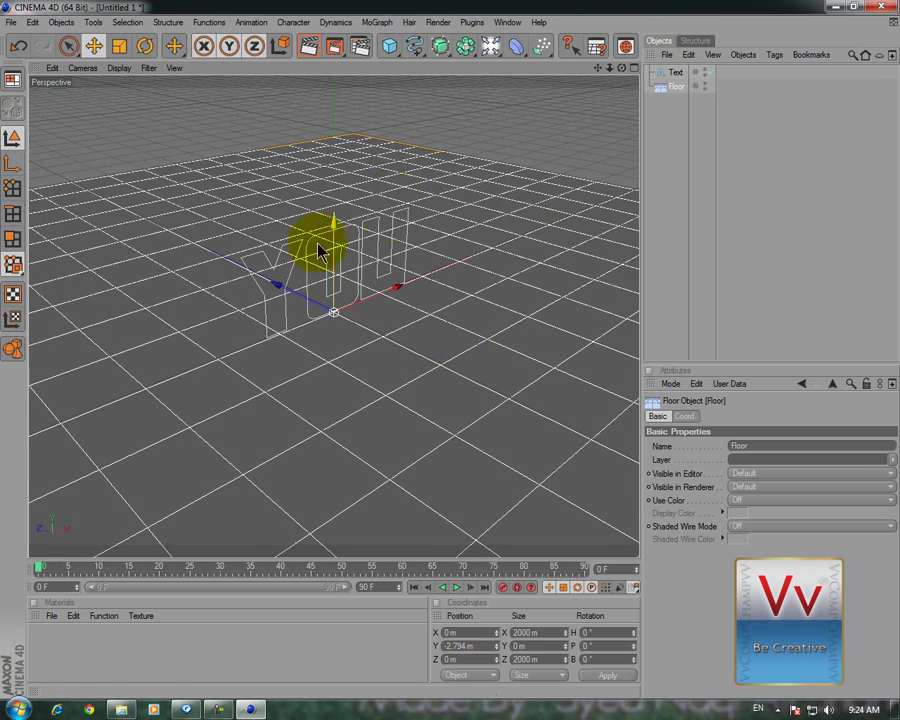
- Place the YOU text under an Extrude NURBS and raise Movement Z for thick letters
left_click_drag(440, 46, 568, 70)
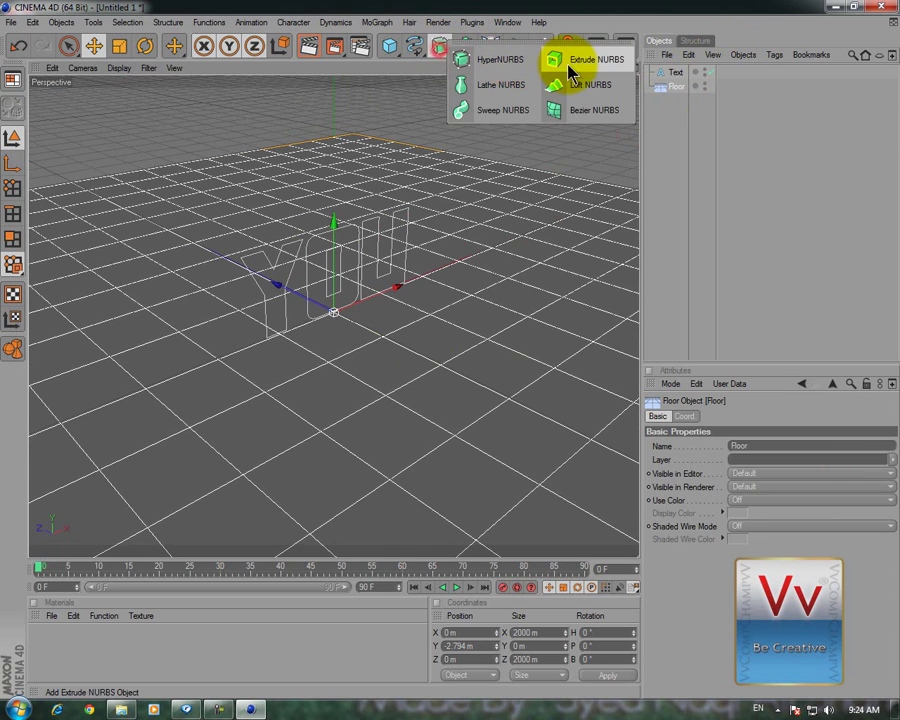
left_click(572, 70)
mouse_move(670, 90)
left_mouse_down()
mouse_move(693, 96)
mouse_move(690, 88)
left_mouse_up()
mouse_move(480, 212)
left_mouse_down("alt")
mouse_move(476, 352)
mouse_move(432, 354)
left_mouse_up("alt")
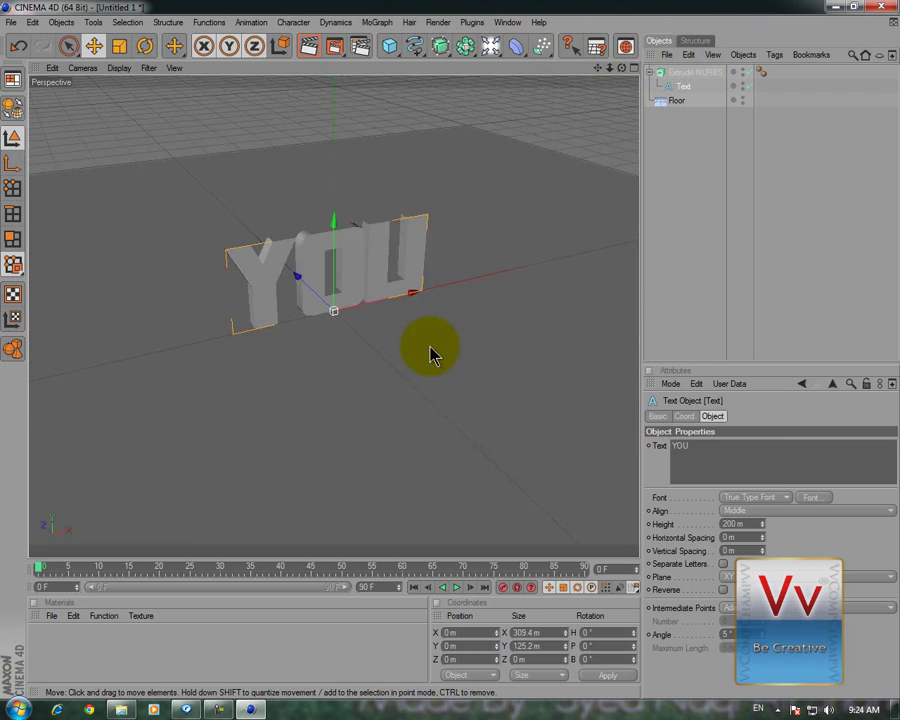
left_click(690, 72)
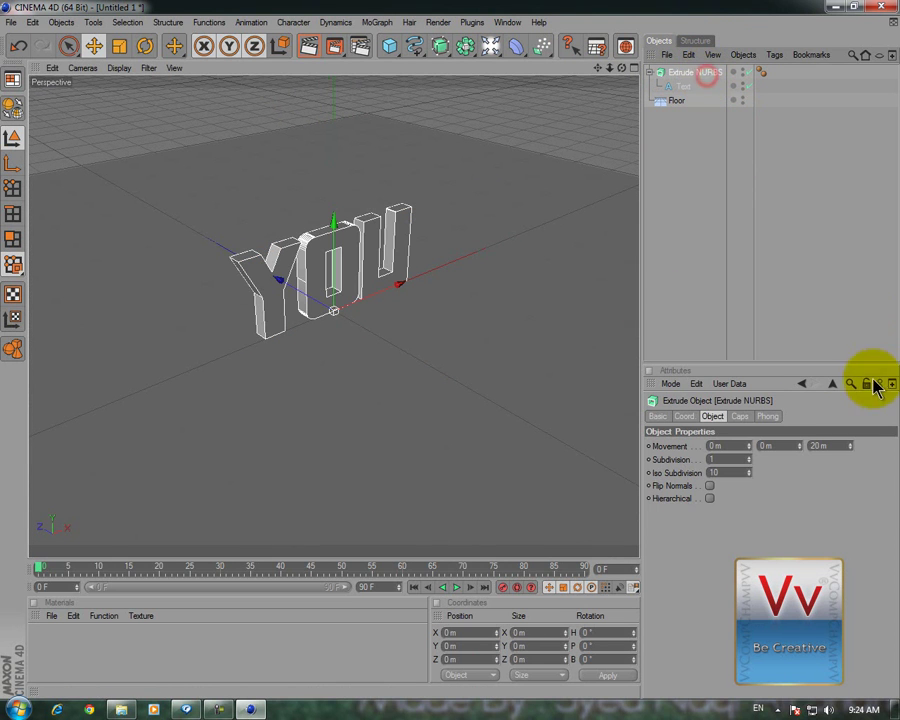
left_click_drag(855, 450, 850, 448)
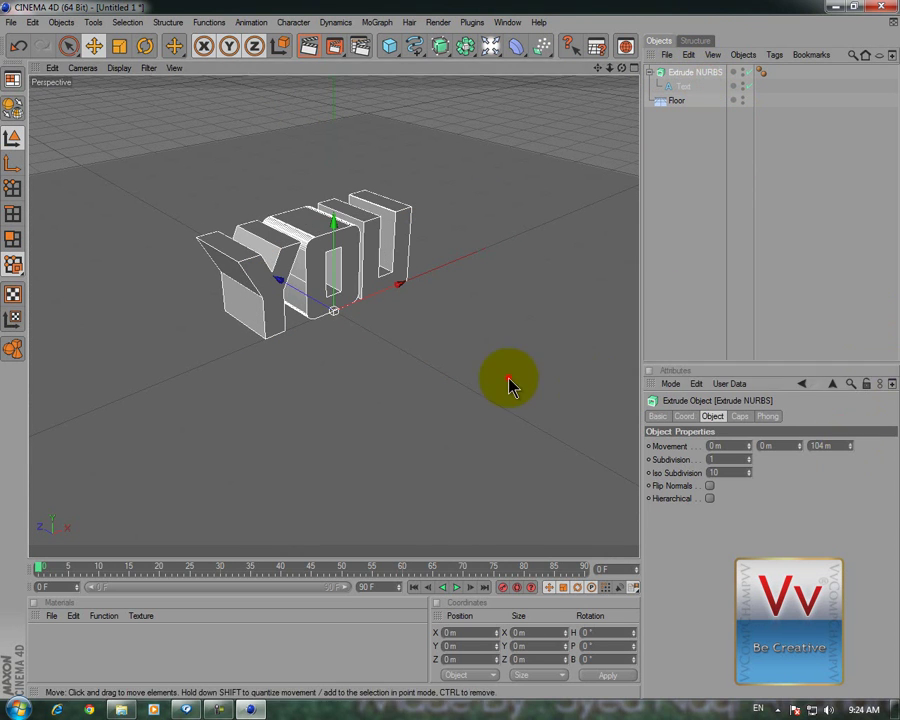
- Add a Light and move it to the front-right of the letters, up to Y 358 m
left_click(506, 378)
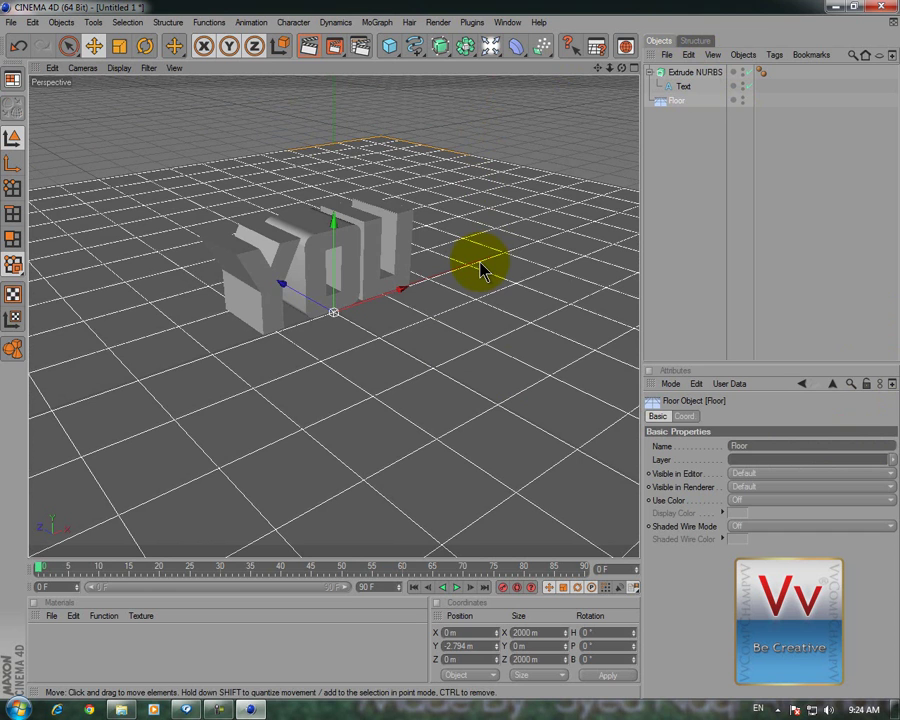
left_click_drag(491, 45, 540, 62)
mouse_move(357, 307)
left_mouse_down()
mouse_move(562, 363)
mouse_move(477, 397)
left_mouse_up()
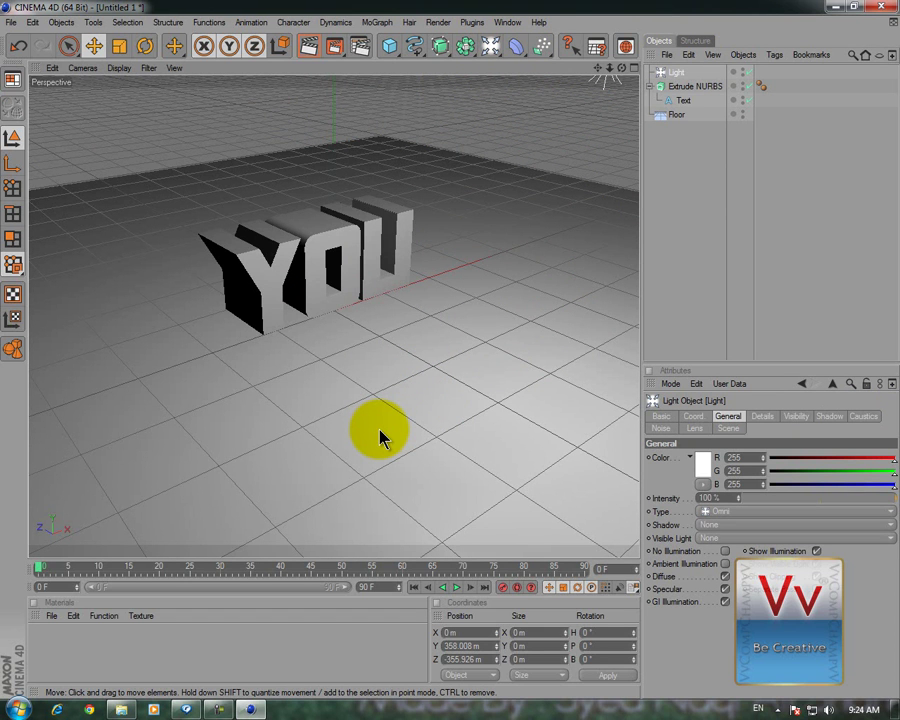
- Add Light.1, move it left and high above the floor, and test-render the view
left_click(398, 437)
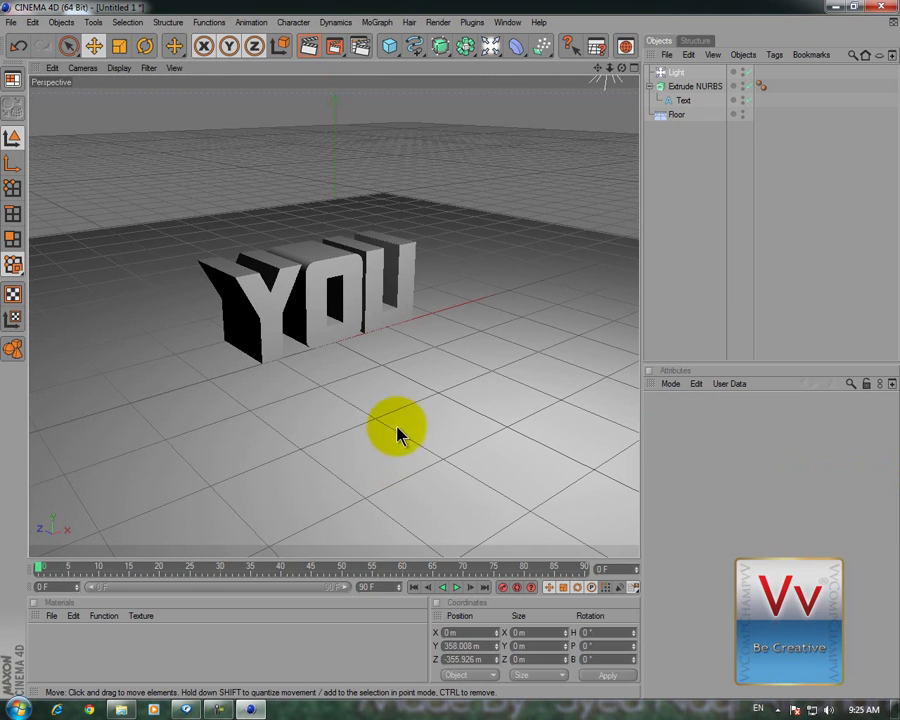
left_click(490, 45)
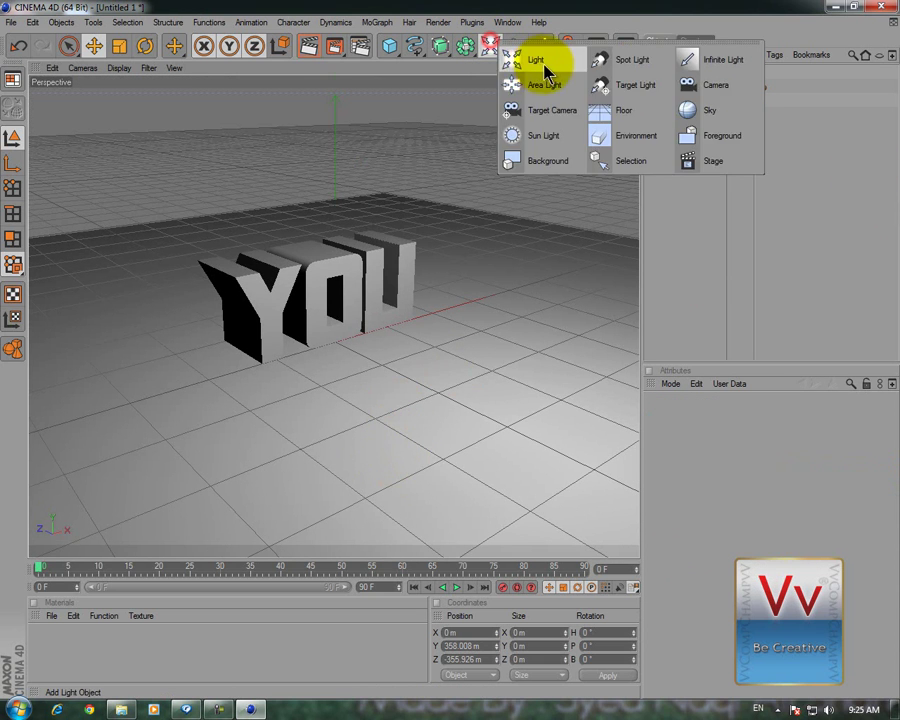
left_click(545, 62)
left_click_drag(396, 310, 300, 315)
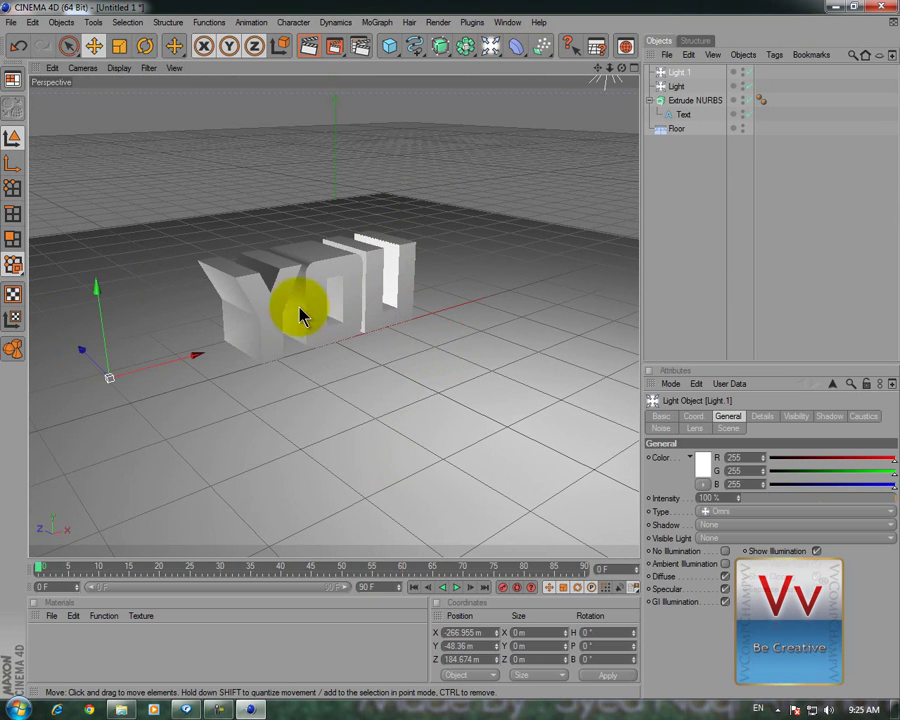
left_click_drag(94, 301, 450, 358)
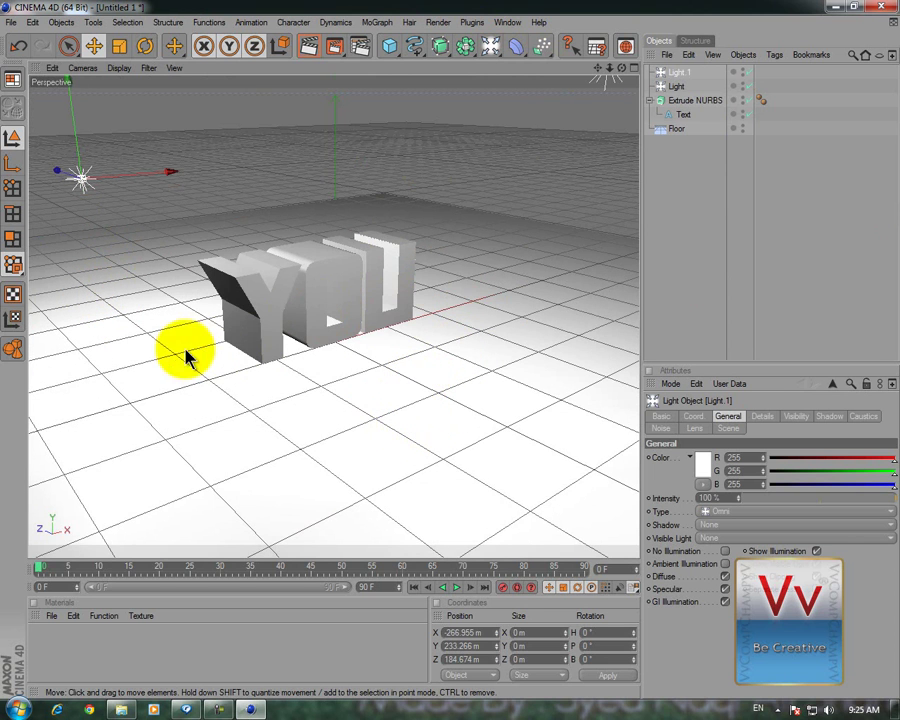
mouse_move(98, 179)
left_mouse_down()
mouse_move(452, 336)
mouse_move(452, 353)
left_mouse_up()
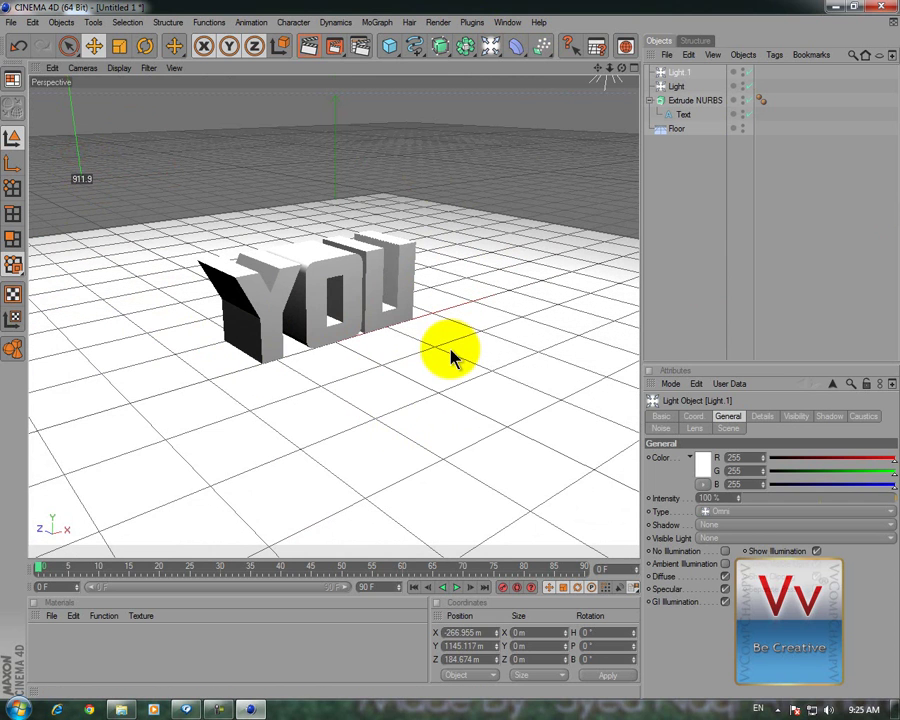
left_click(308, 46)
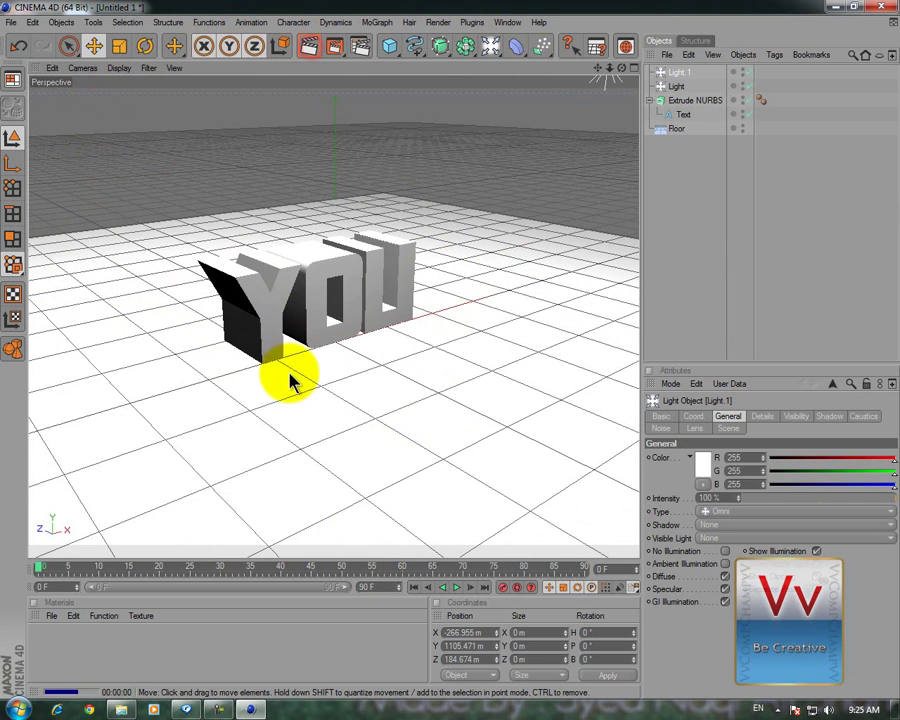
left_click(291, 418)
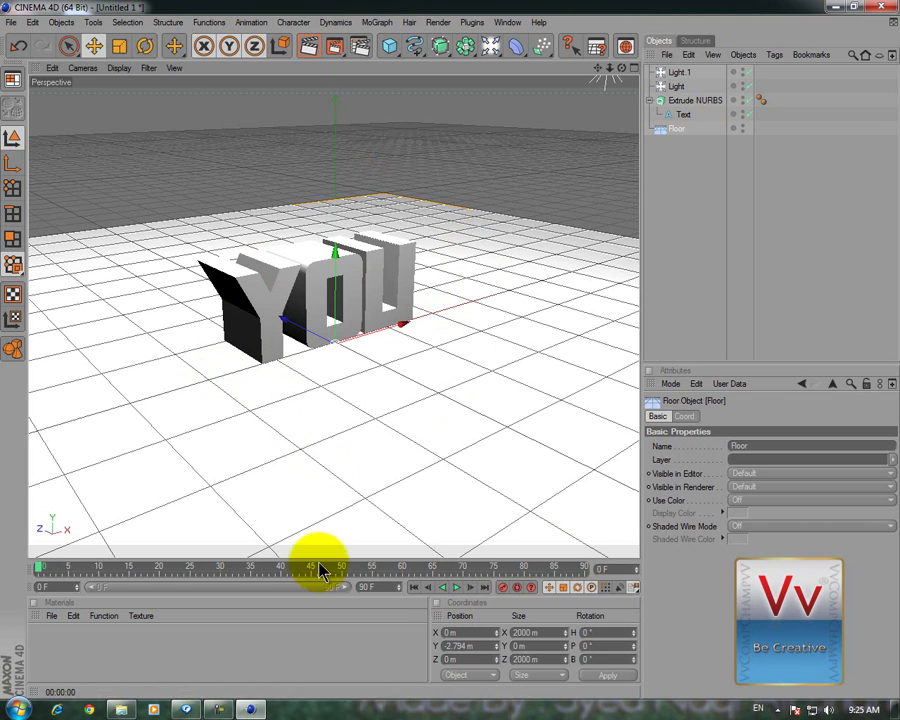
- Open CompChamp Materials.c4d and select and copy all ten materials
left_click(12, 22)
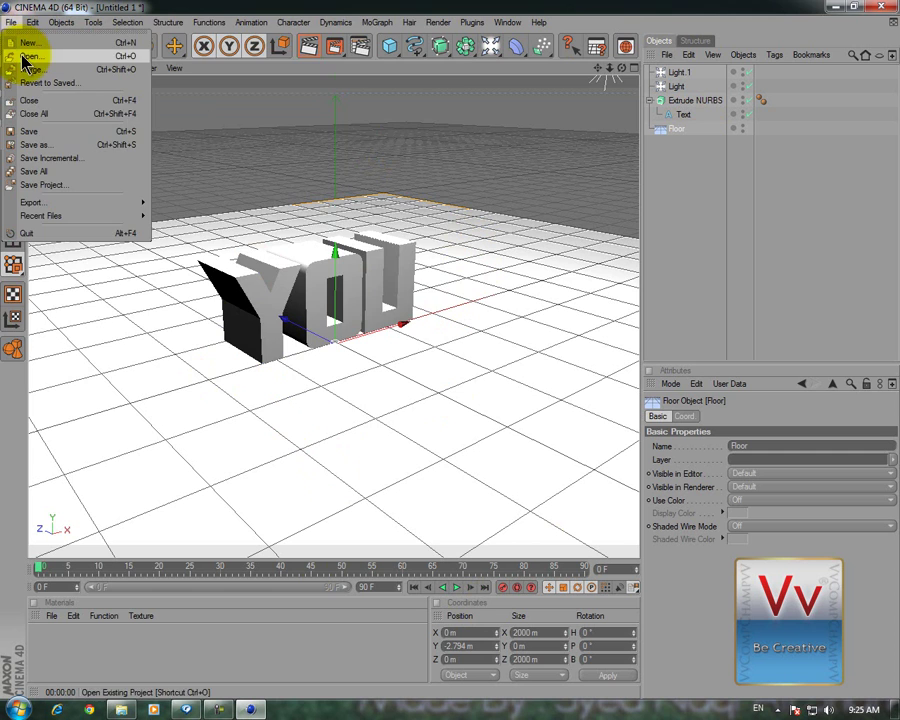
left_click(24, 56)
scroll(218, 215, "down", 3)
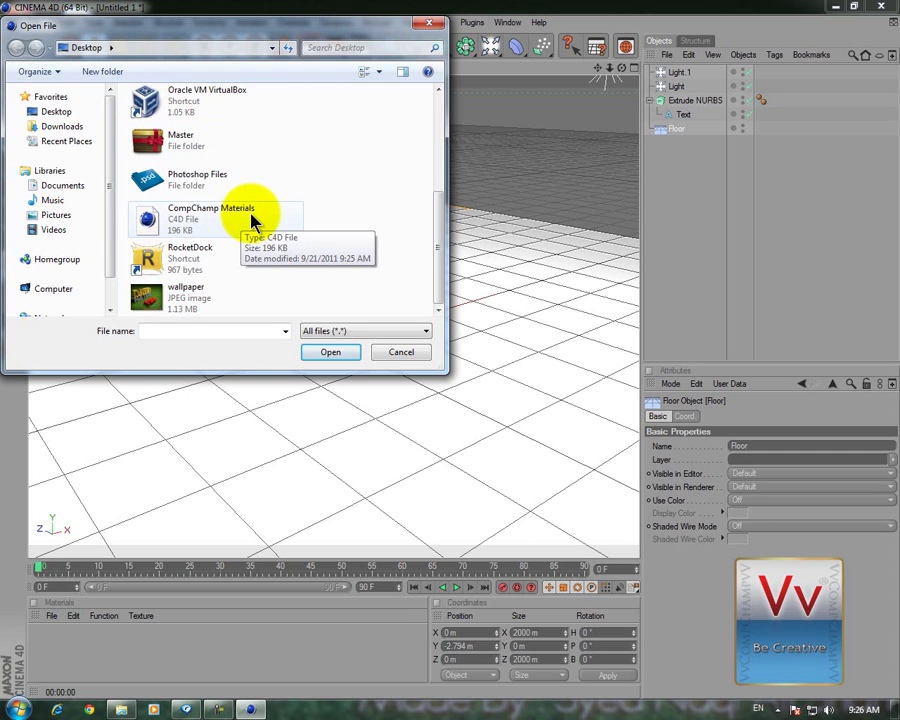
double_click(252, 220)
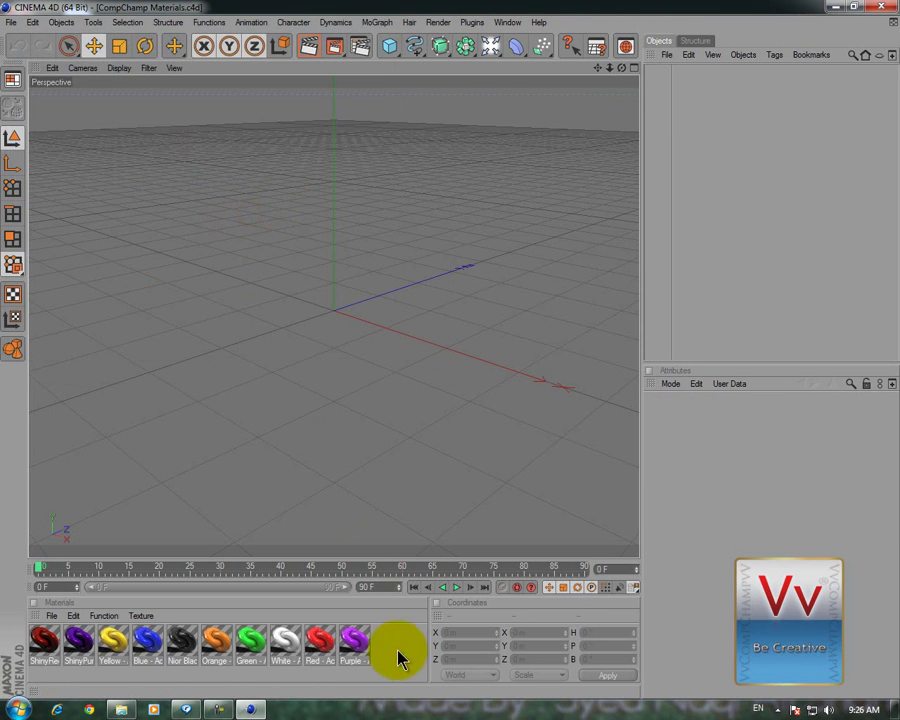
key("ctrl+a")
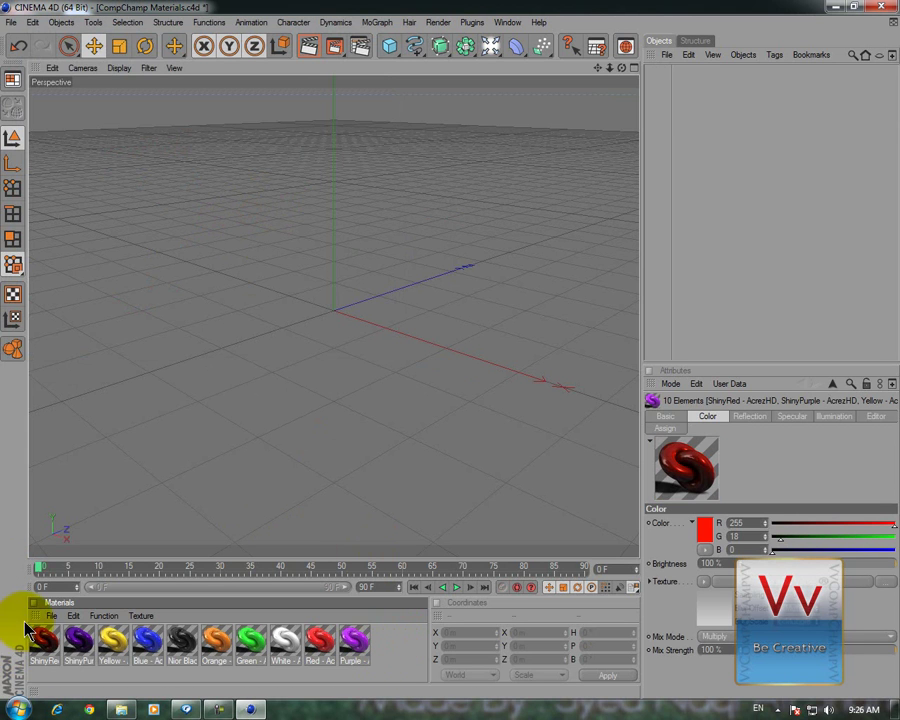
- Close the materials project without saving and paste the materials into the YOU scene
left_click(10, 21)
left_click(95, 104)
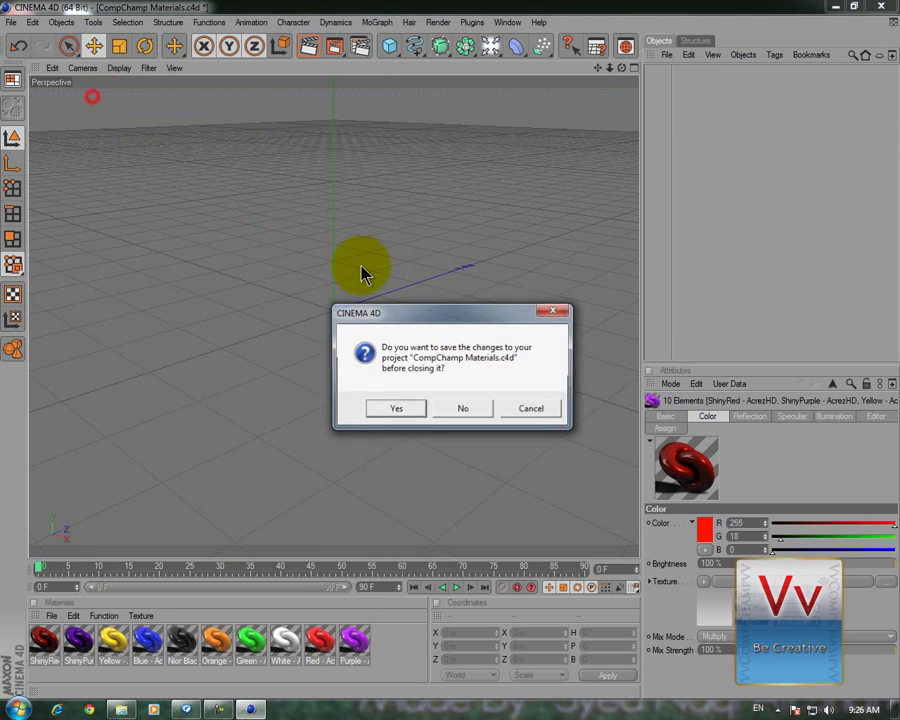
left_click(404, 406)
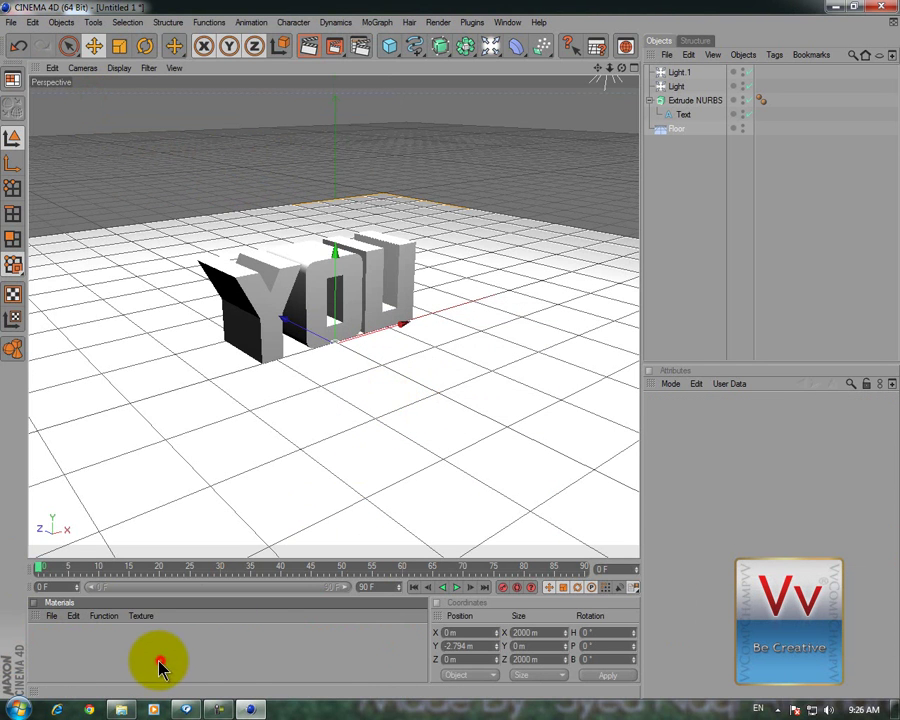
double_click(160, 665)
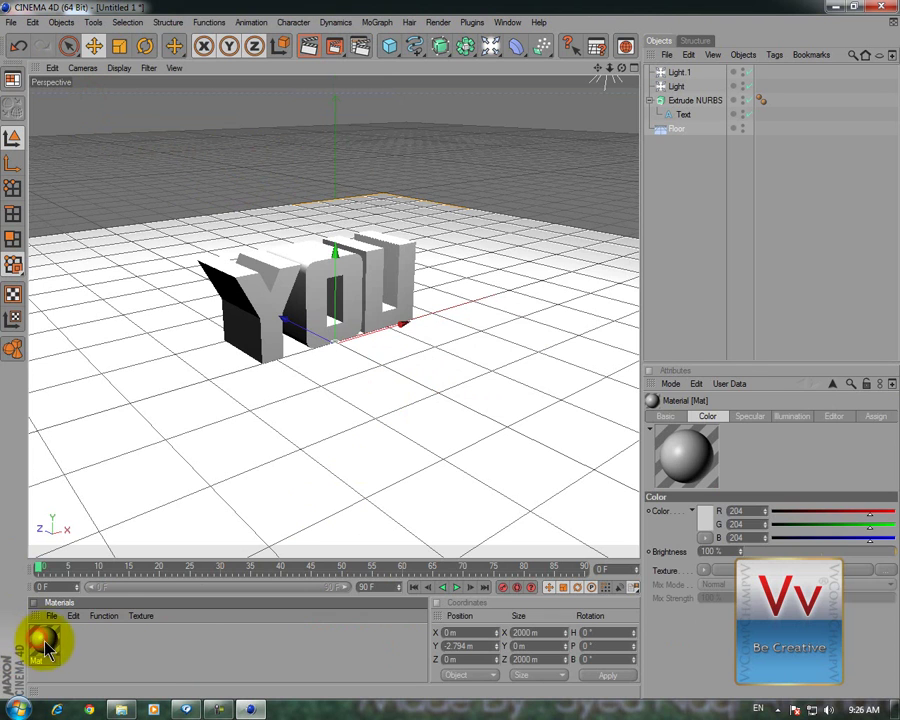
key("Delete")
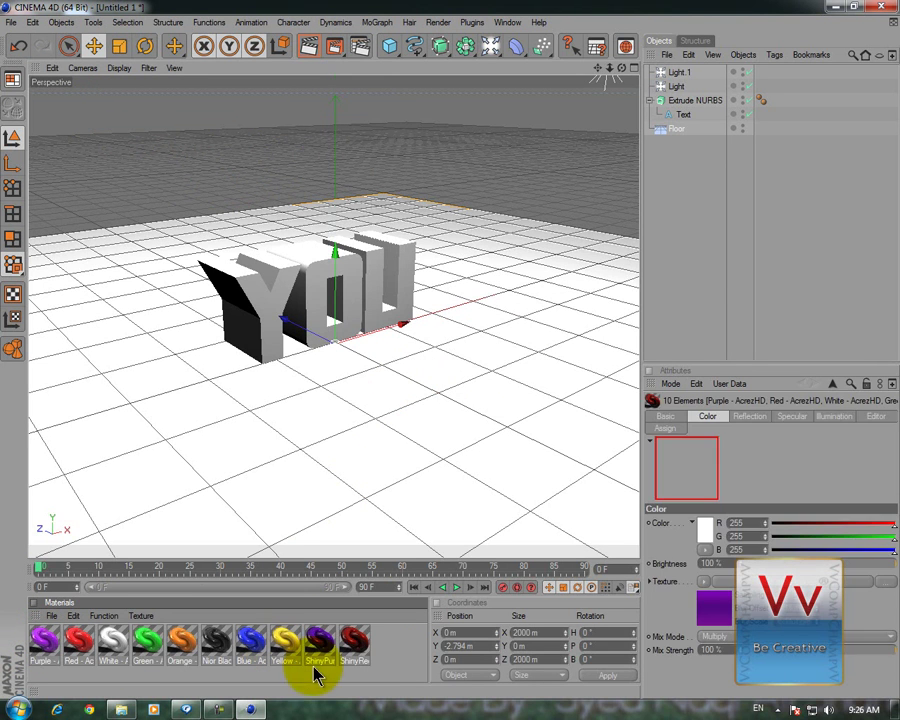
left_click(385, 652)
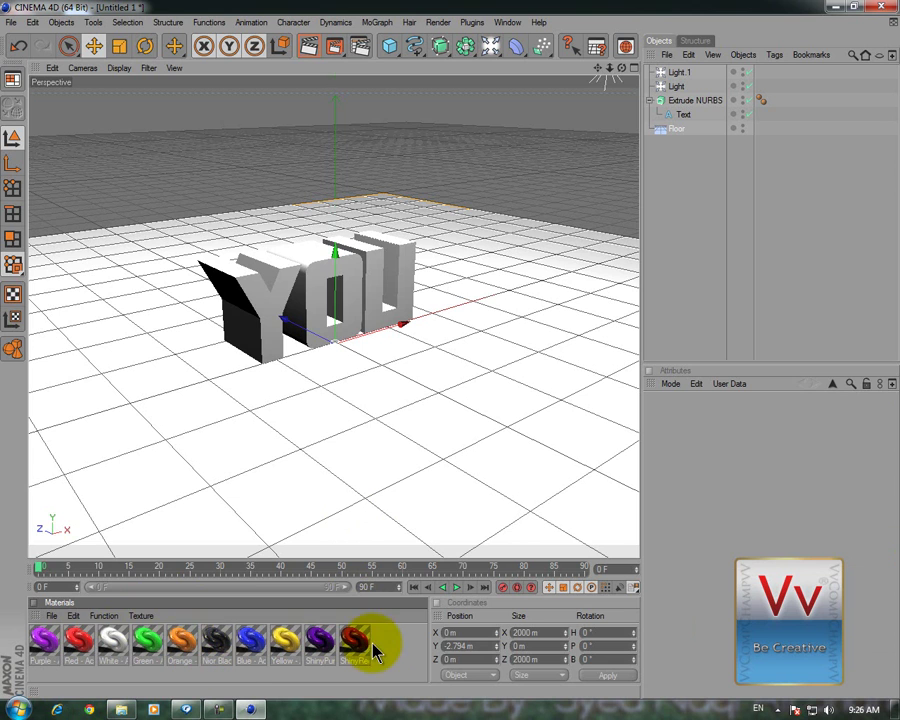
left_click(318, 248)
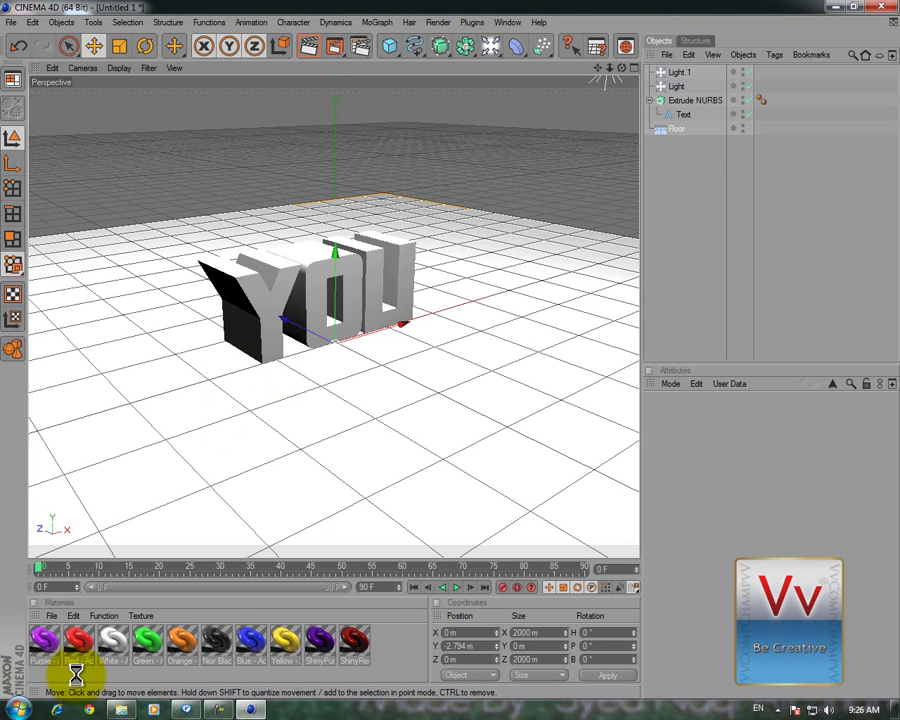
- In the Content Browser, browse to Presets > Architecture Edition > Materials > Nature
left_click(219, 710)
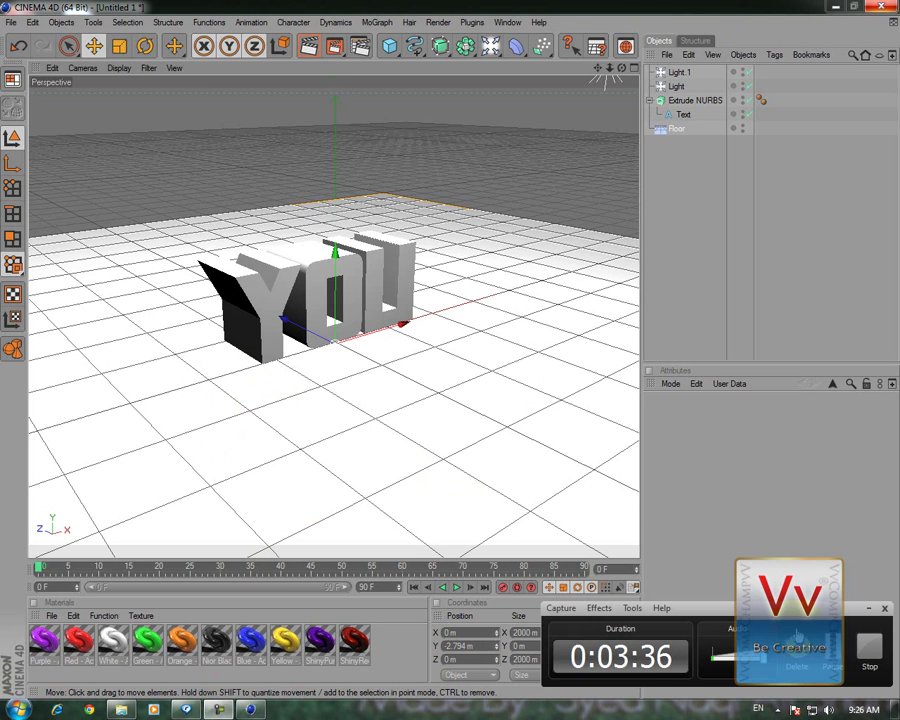
key("shift+F8")
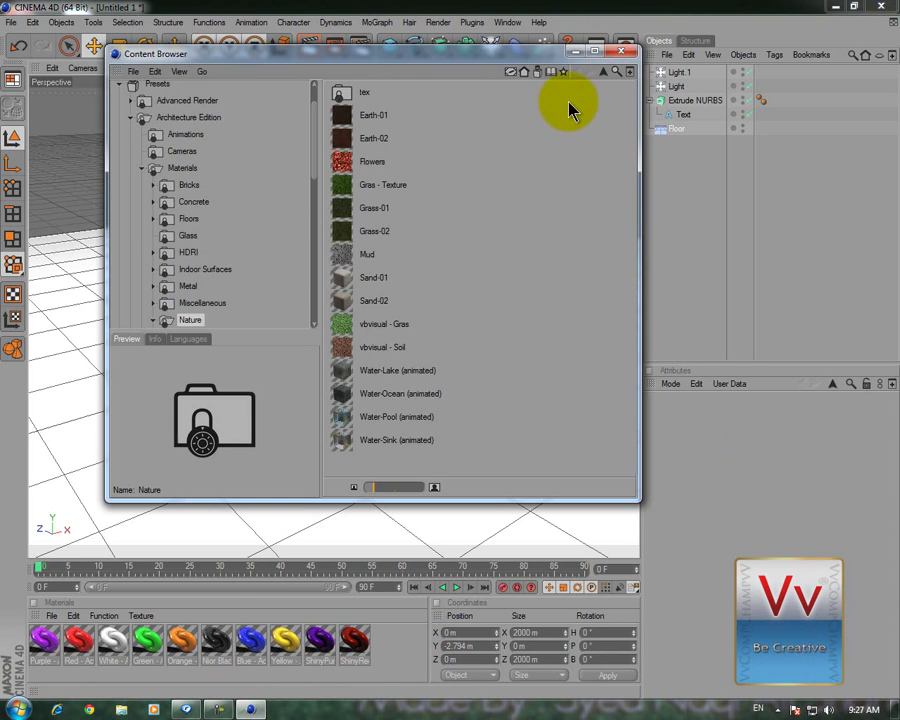
left_click(143, 168)
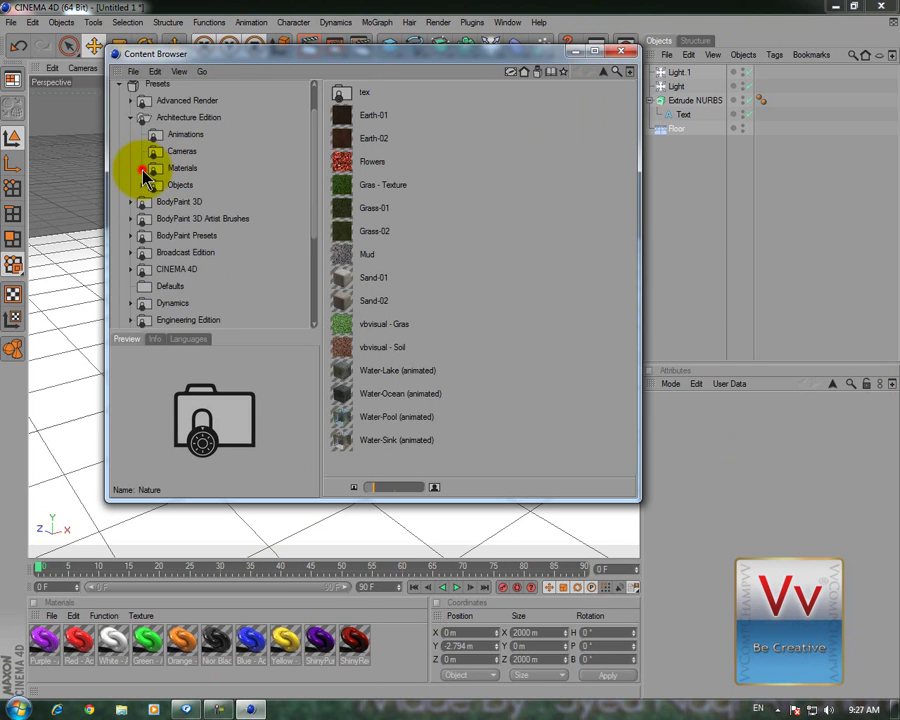
left_click(130, 117)
scroll(228, 137, "up", 2)
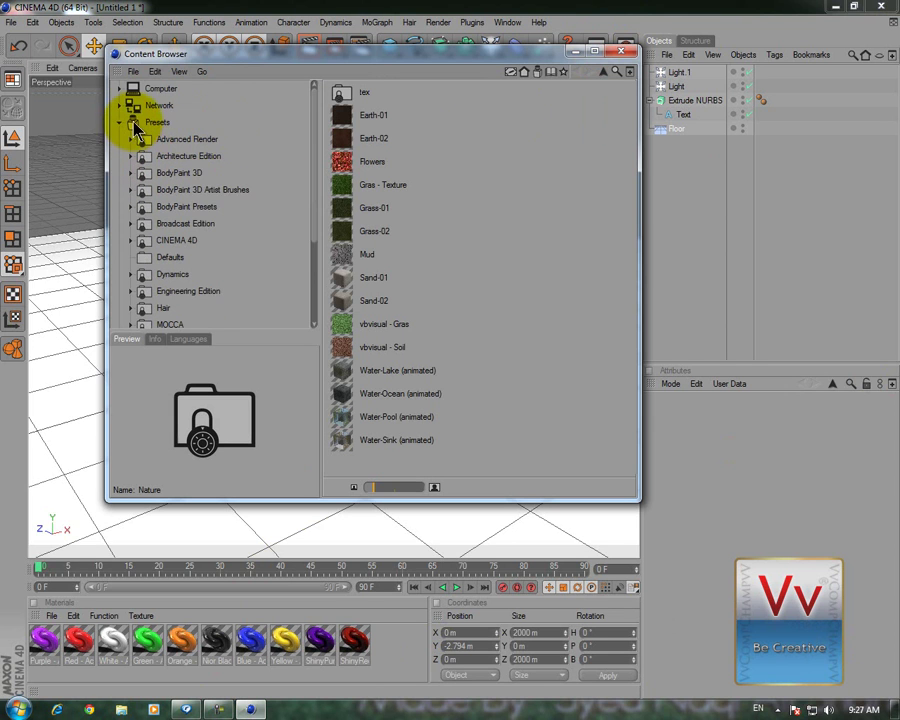
left_click(120, 122)
left_click(119, 122)
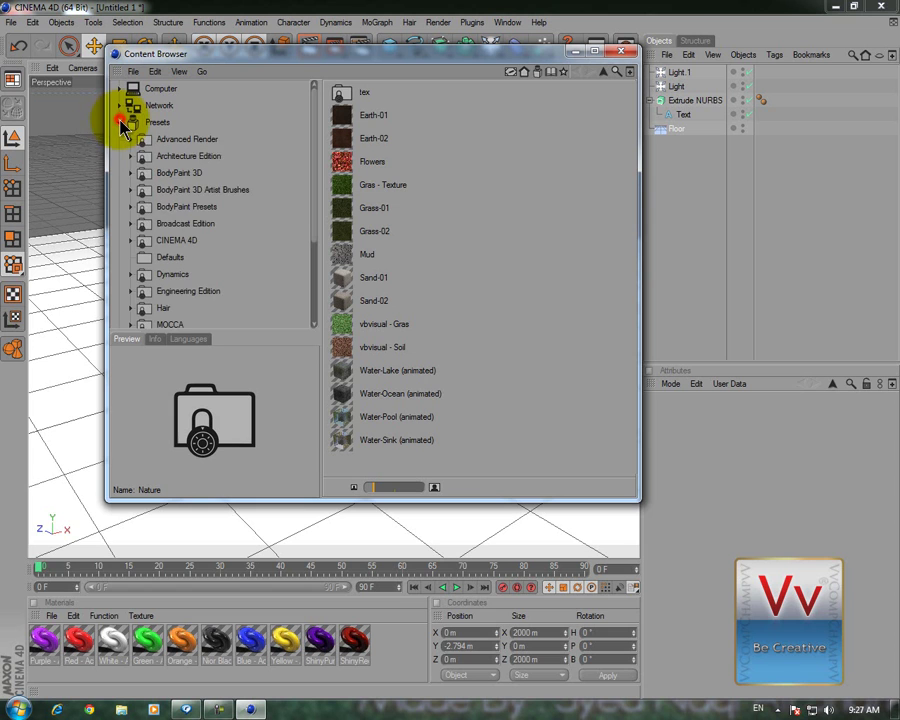
left_click(129, 156)
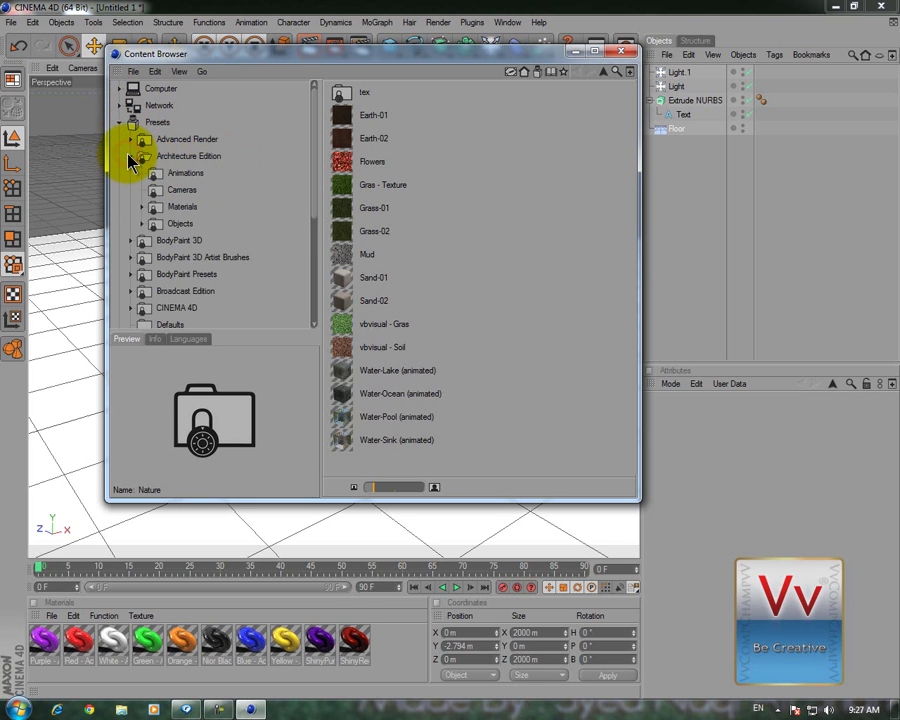
left_click(190, 207)
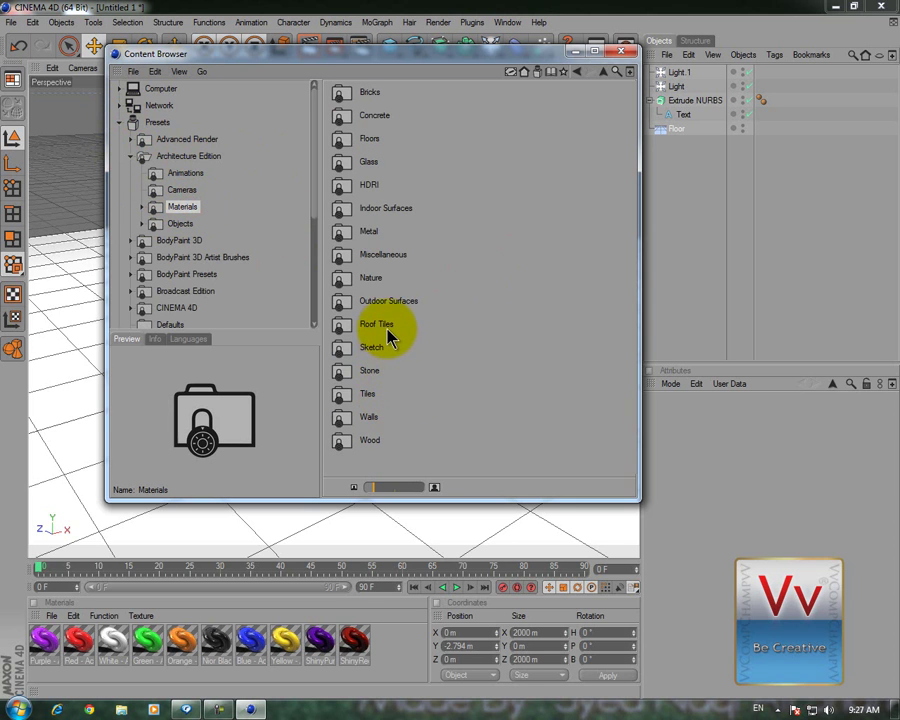
double_click(388, 279)
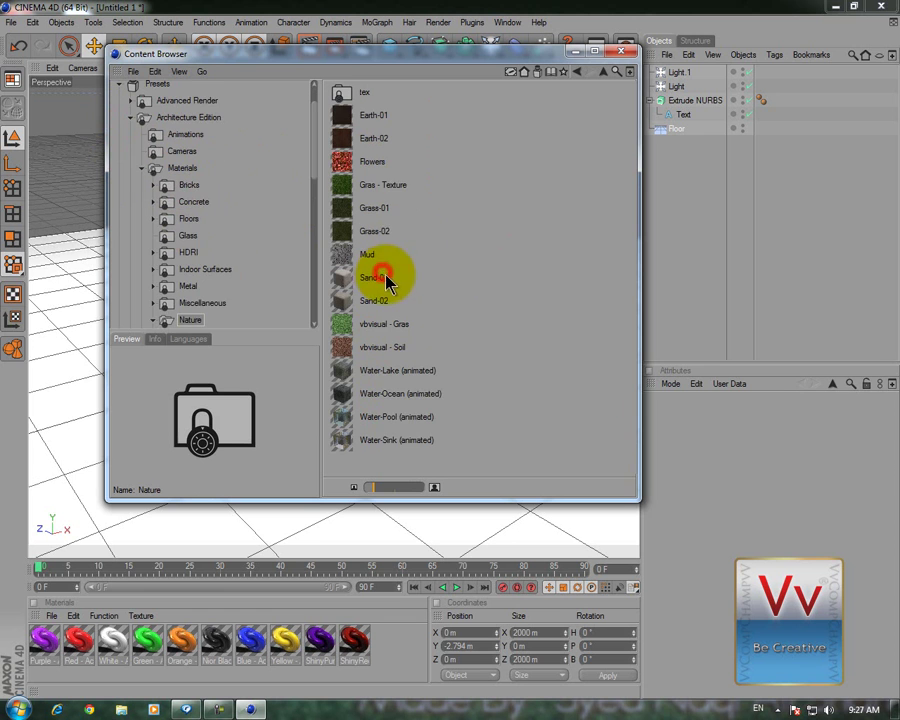
- Load the Gras - Texture preset and apply it to the Floor
left_click(402, 188)
double_click(426, 184)
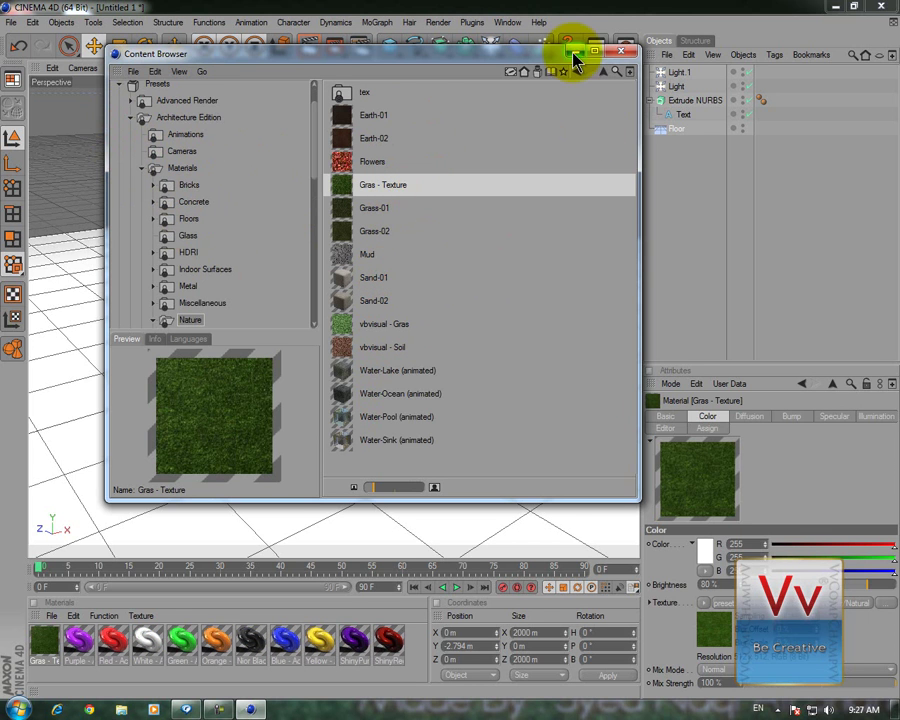
left_click(574, 52)
mouse_move(44, 641)
left_mouse_down()
mouse_move(181, 437)
mouse_move(190, 442)
left_mouse_up()
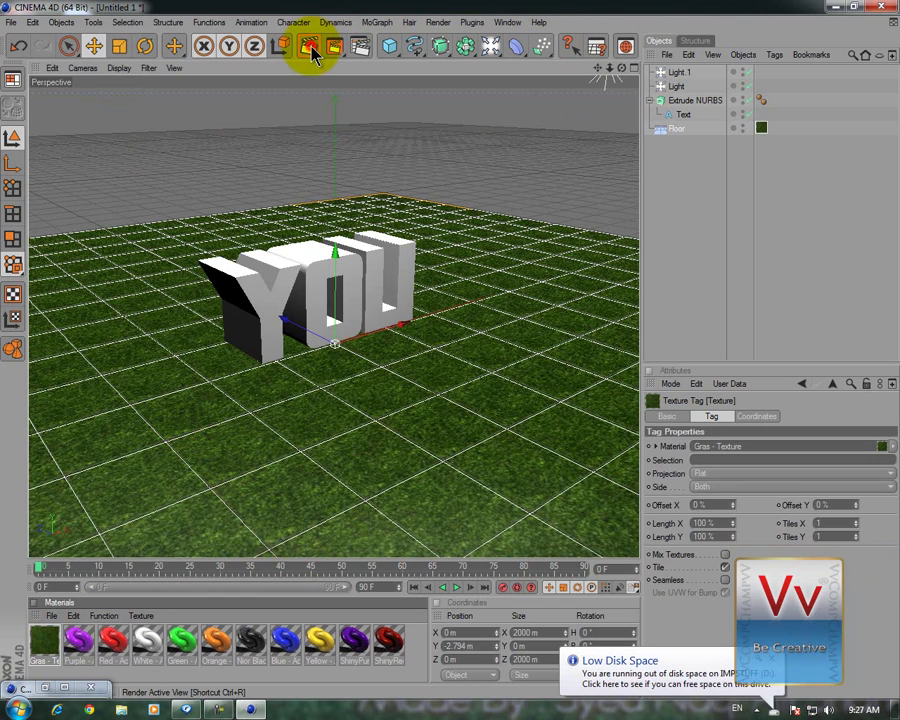
- Render a viewport preview, compare it with the desktop wallpaper, and restore Cinema 4D
left_click(312, 48)
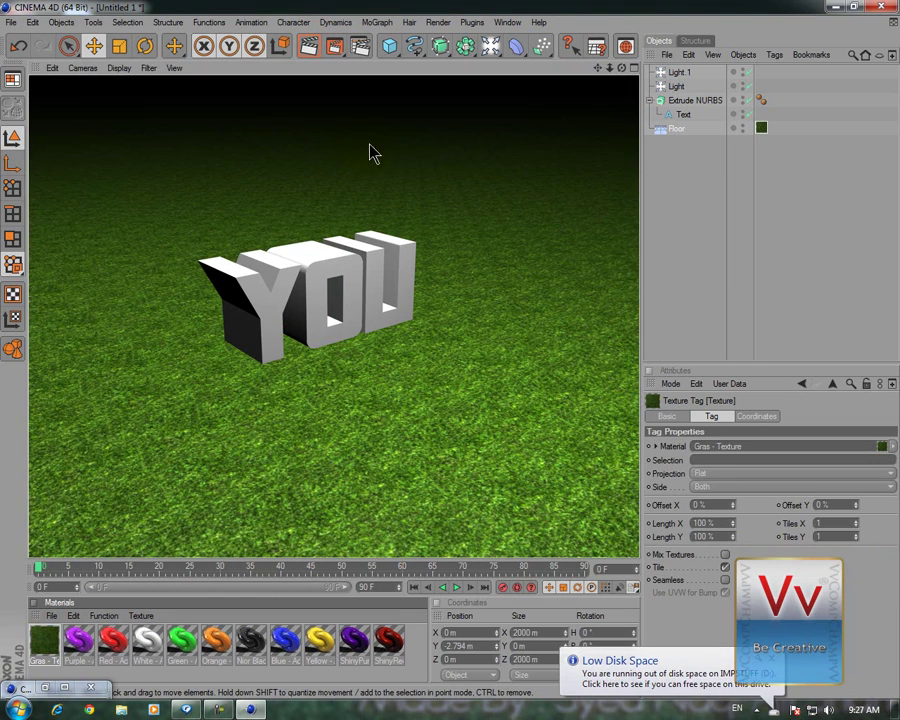
left_click(493, 222)
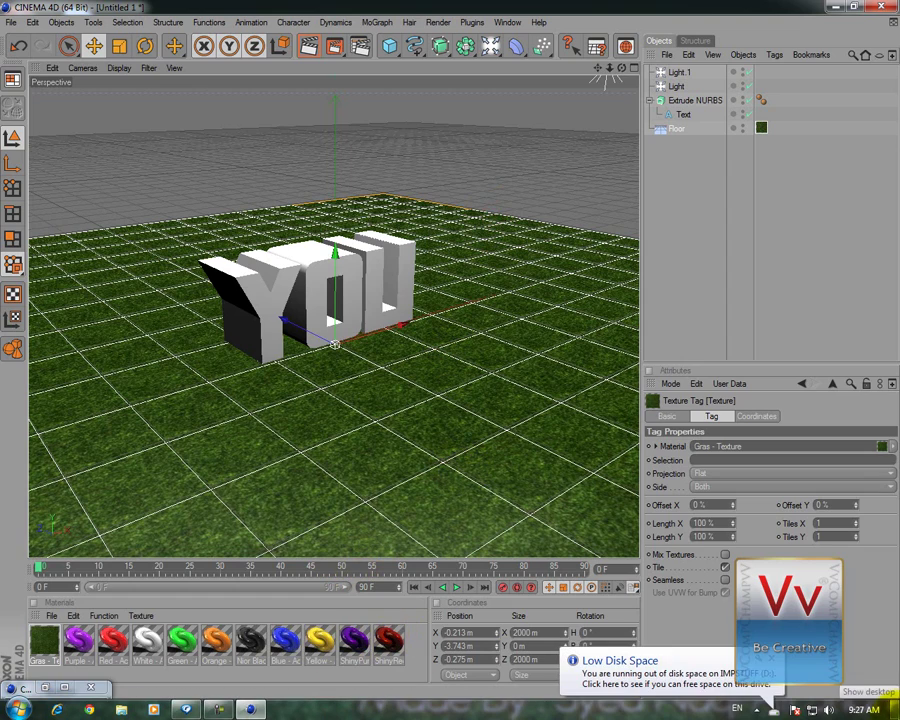
left_click(893, 707)
left_click_drag(773, 543, 311, 197)
left_click_drag(291, 147, 656, 454)
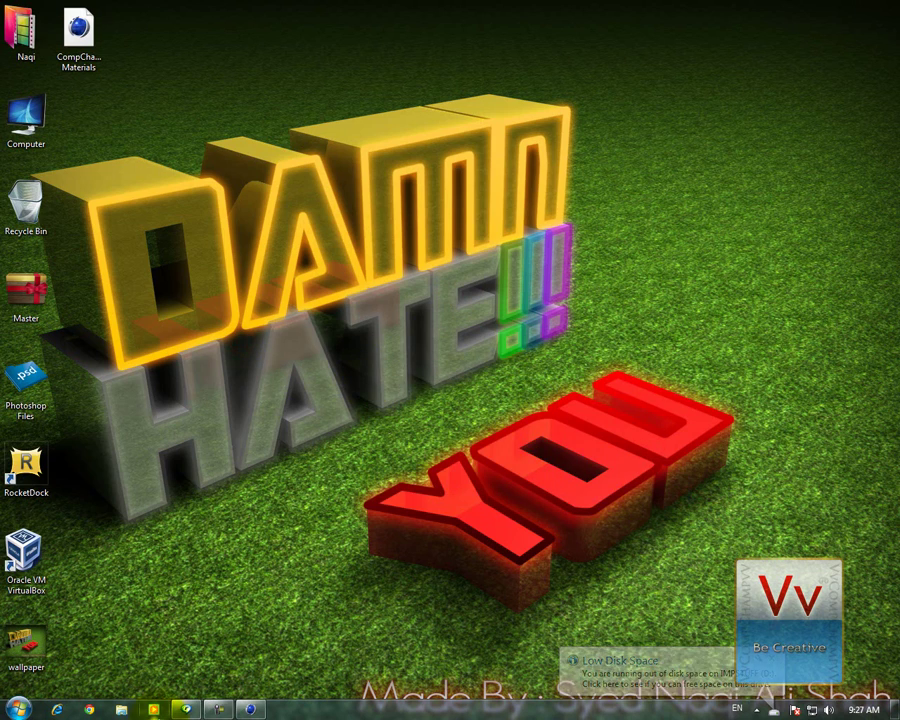
left_click(252, 709)
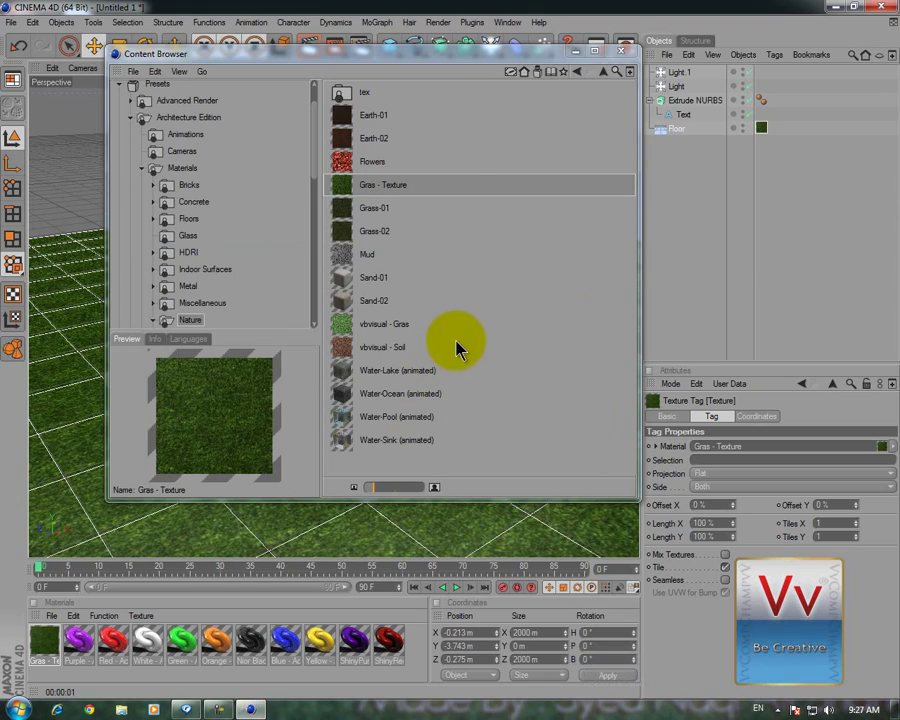
- Apply the Orange material to the YOU text and preview the render
left_click(621, 50)
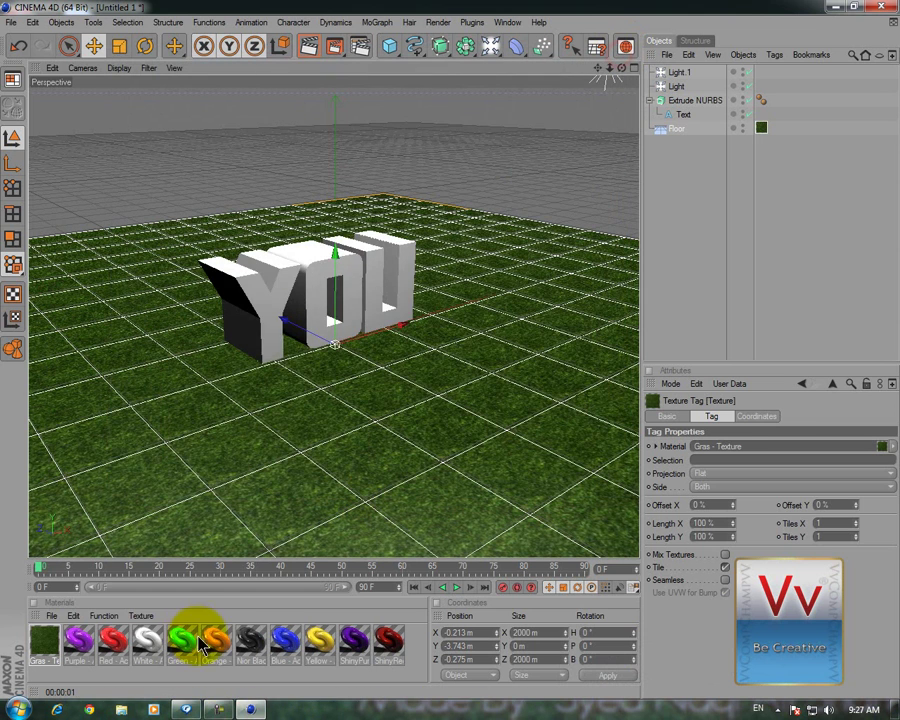
left_click_drag(296, 362, 278, 310)
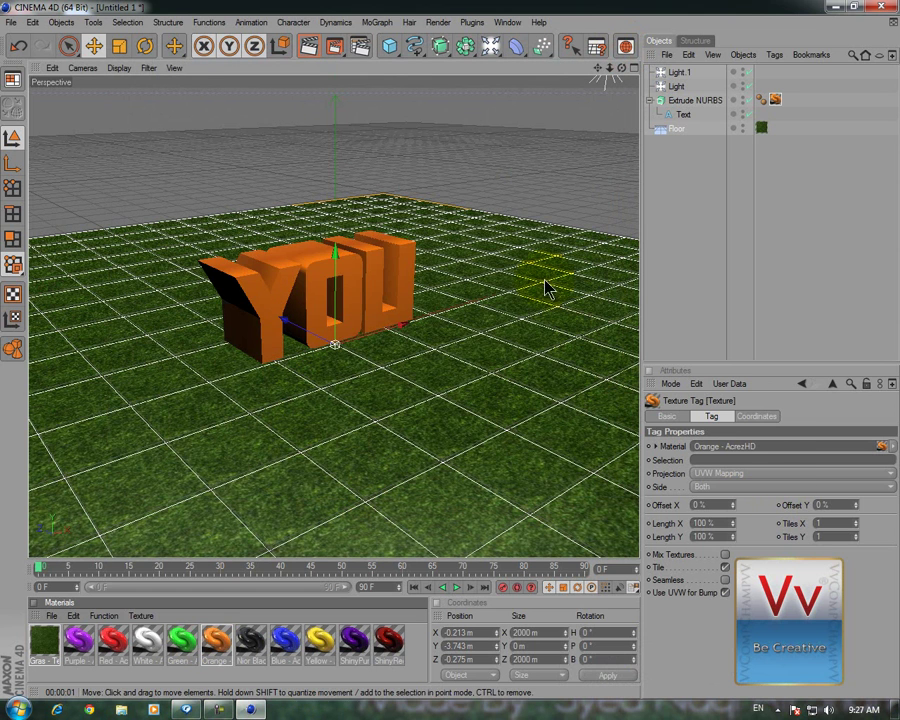
left_click(308, 46)
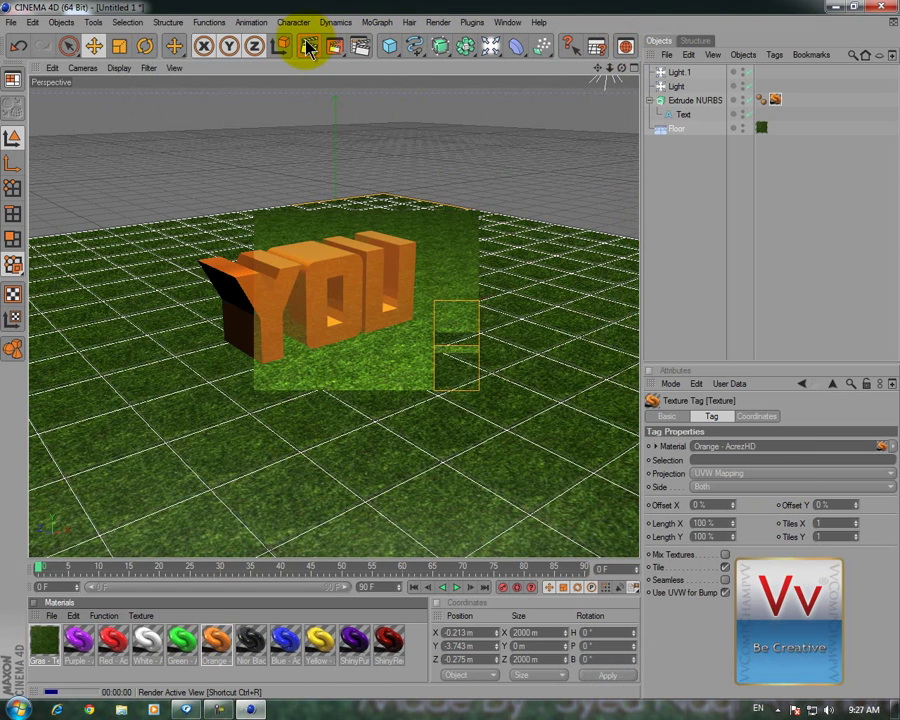
left_click(478, 320)
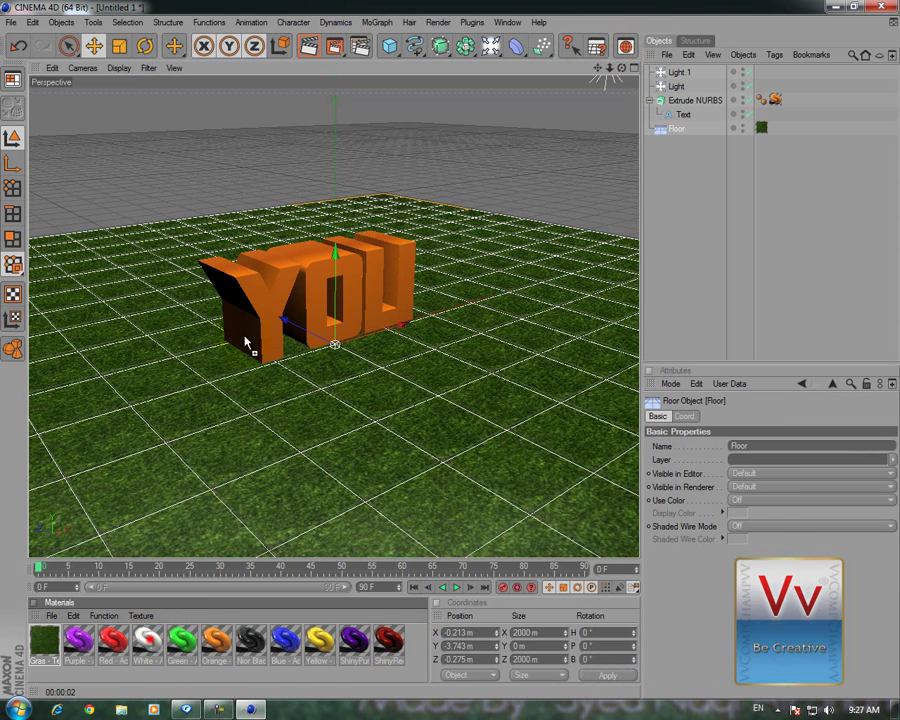
- Add the White material on top of the text and preview the white-on-grass render
left_click_drag(147, 640, 241, 292)
left_click(316, 47)
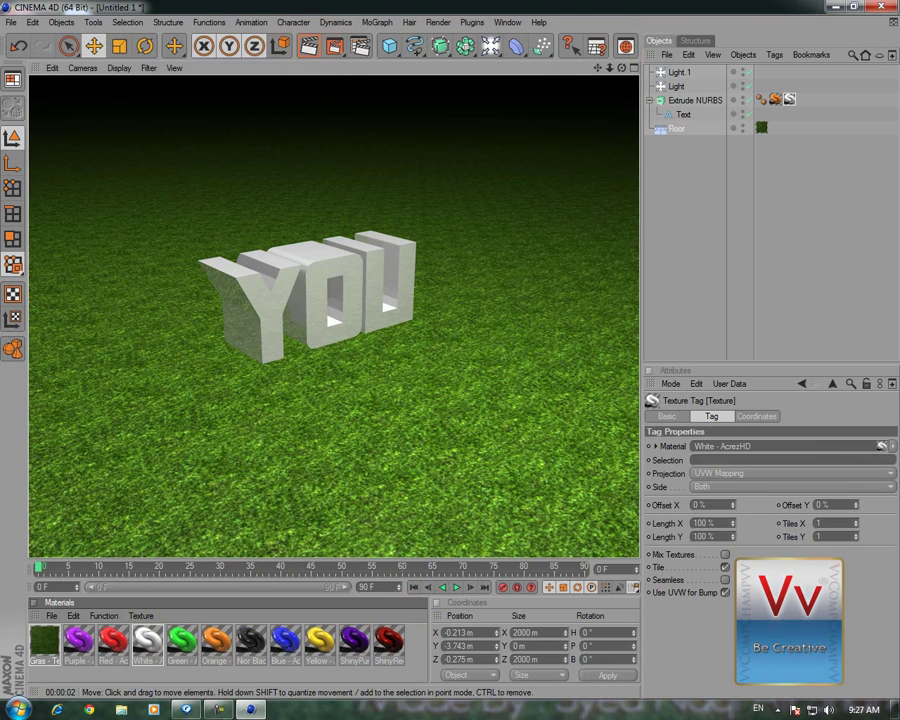
left_click(524, 452)
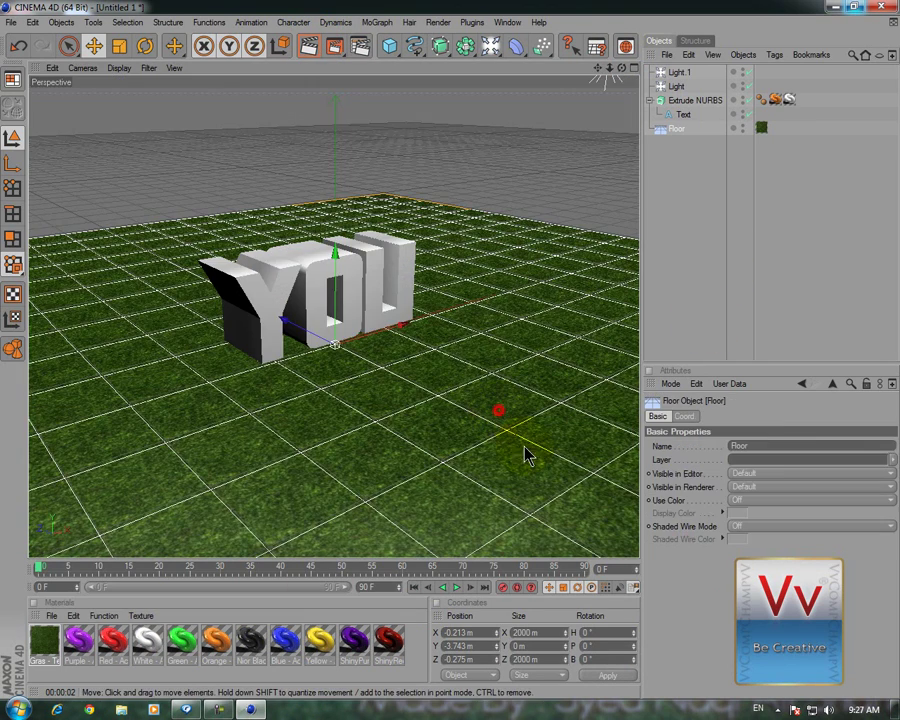
- Set Shadow to Shadow Maps (Soft) on Light and Light.1, then preview-render the scene
left_click(681, 87)
left_click(679, 73, "ctrl")
left_click(766, 525)
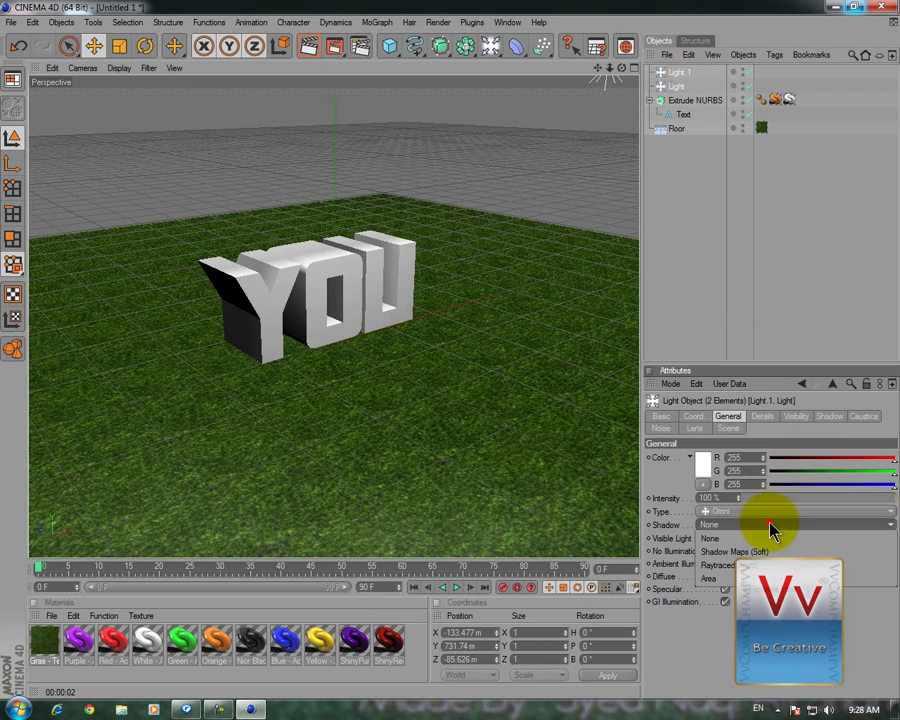
left_click(750, 551)
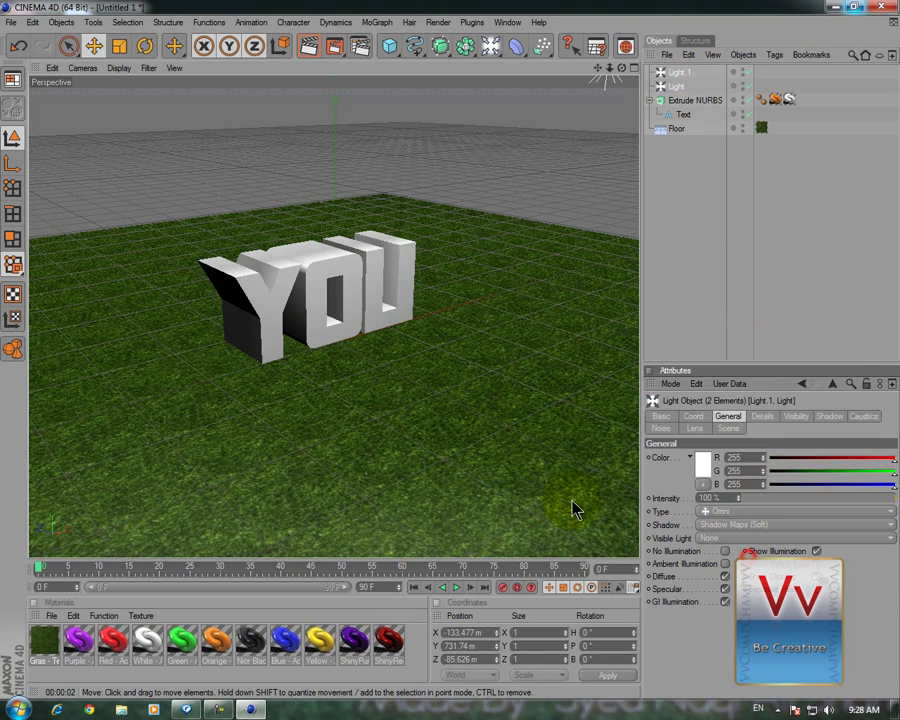
left_click(310, 57)
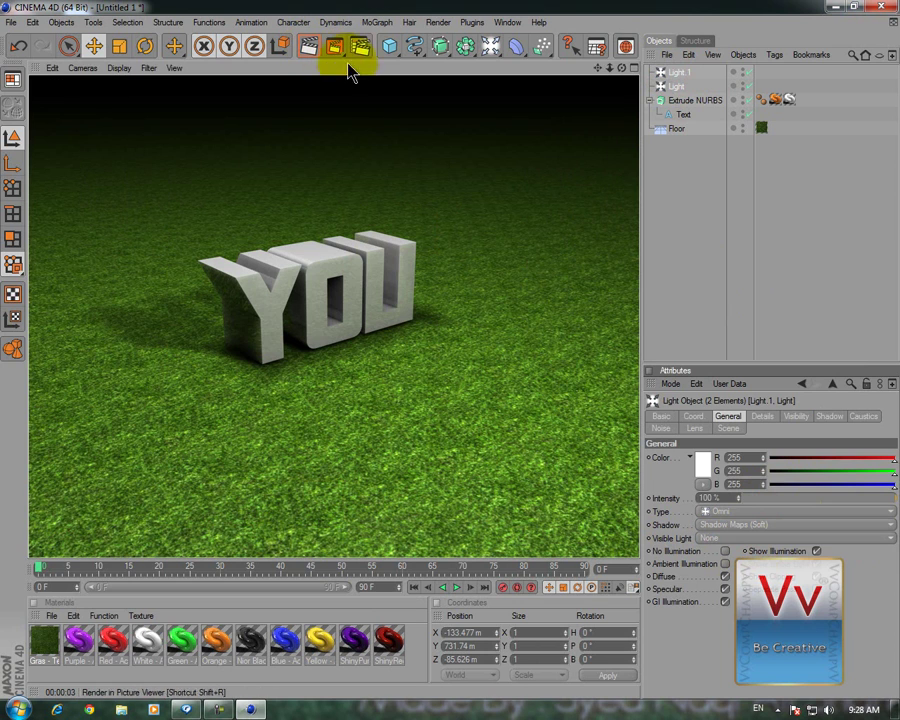
- Replace the YOU text's texture tags with the Red material and preview-render it on the grass
left_click(426, 444)
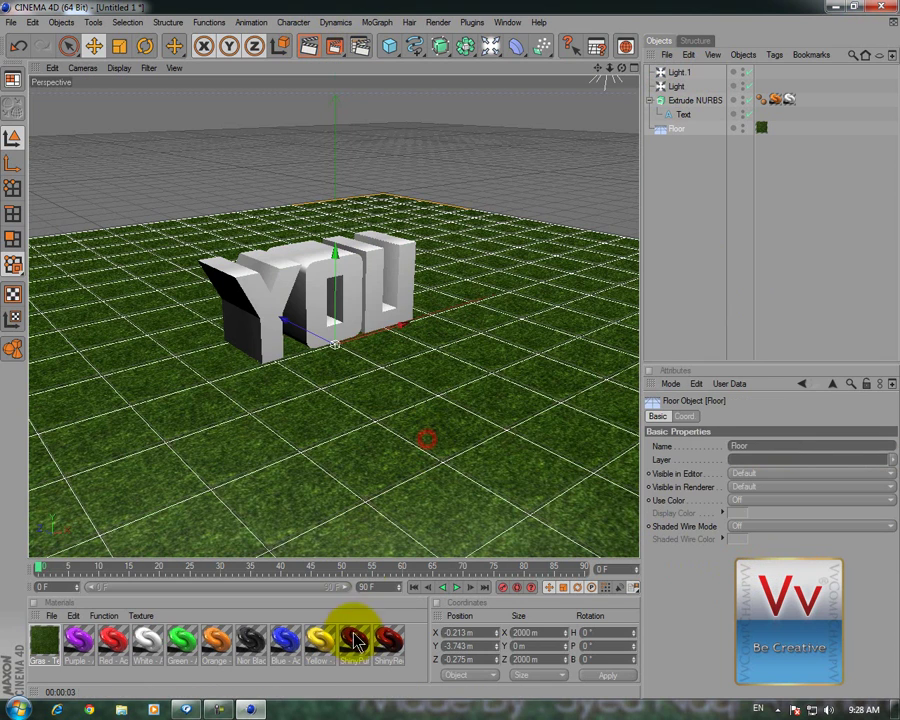
left_click(775, 100)
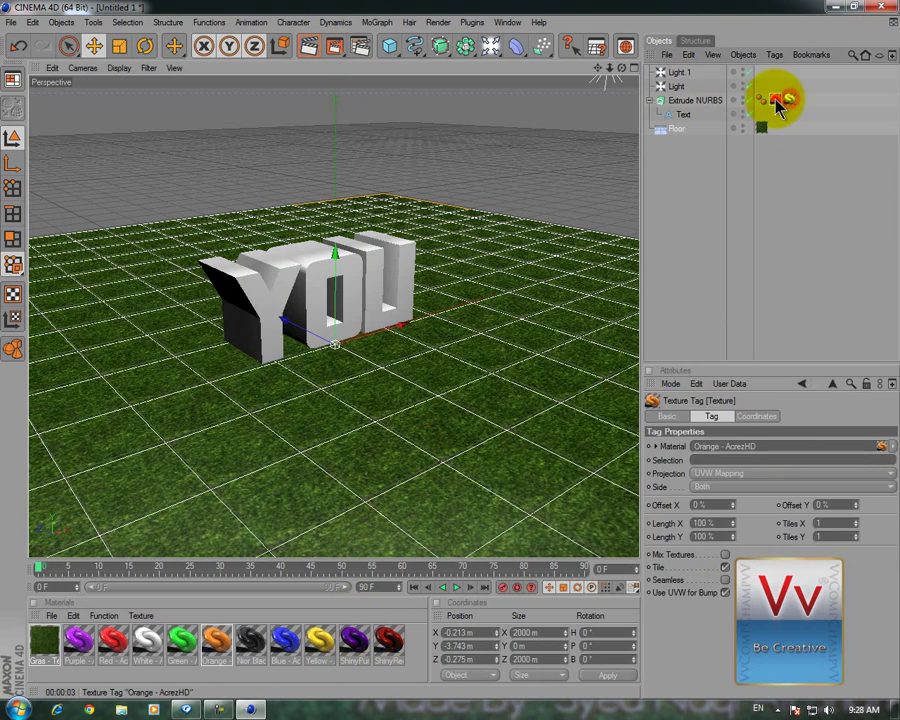
key("Delete")
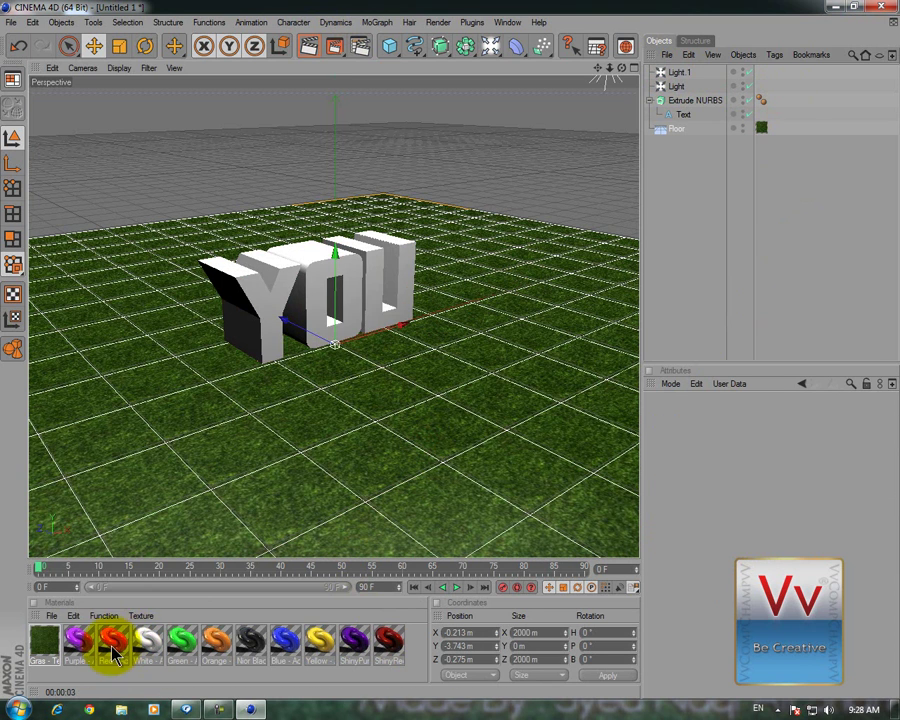
left_click_drag(113, 640, 348, 328)
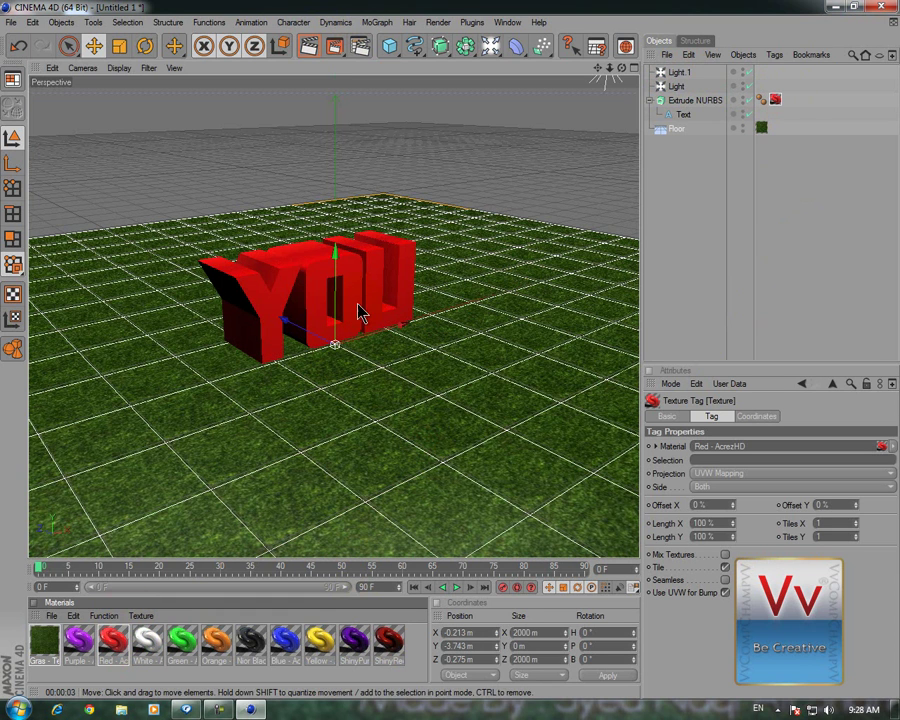
left_click(312, 50)
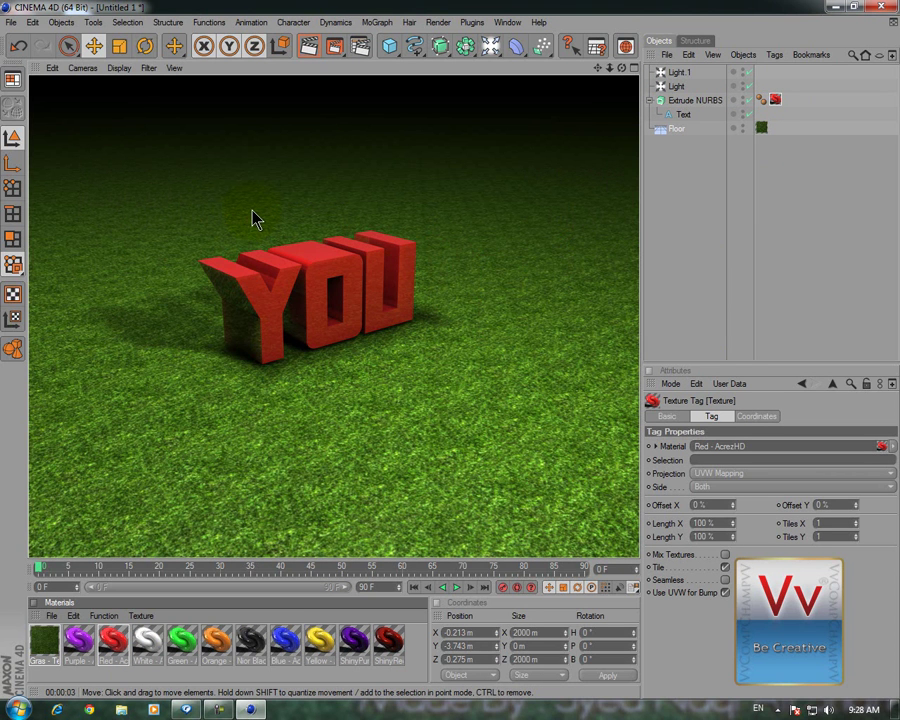
left_click(474, 420)
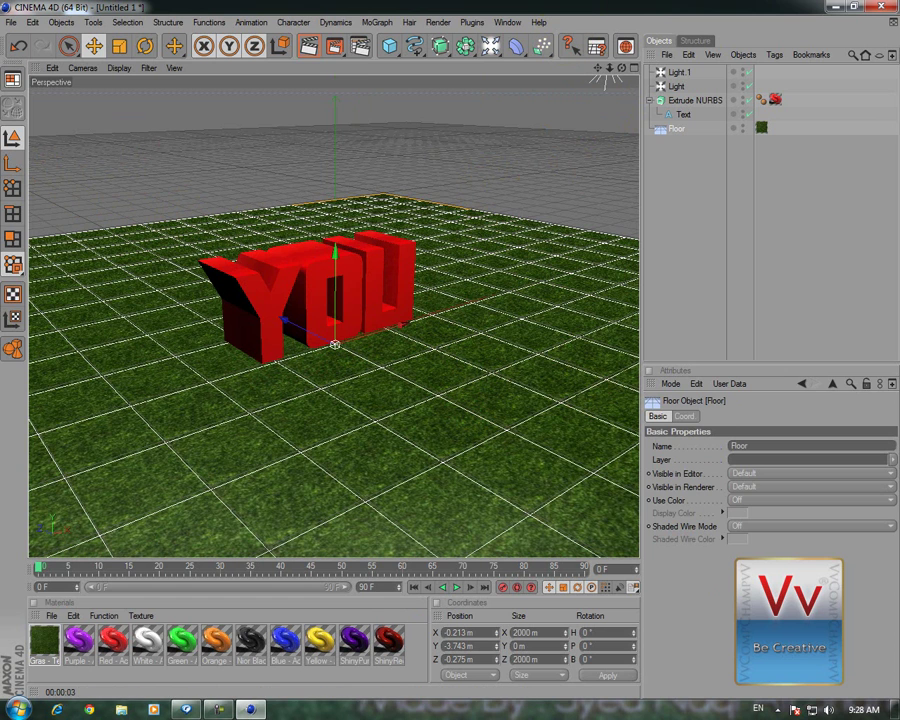
- Set the render's save path to the Desktop with the file name THEAWESOMEWALLPAPER
left_click(336, 46)
left_click(150, 67)
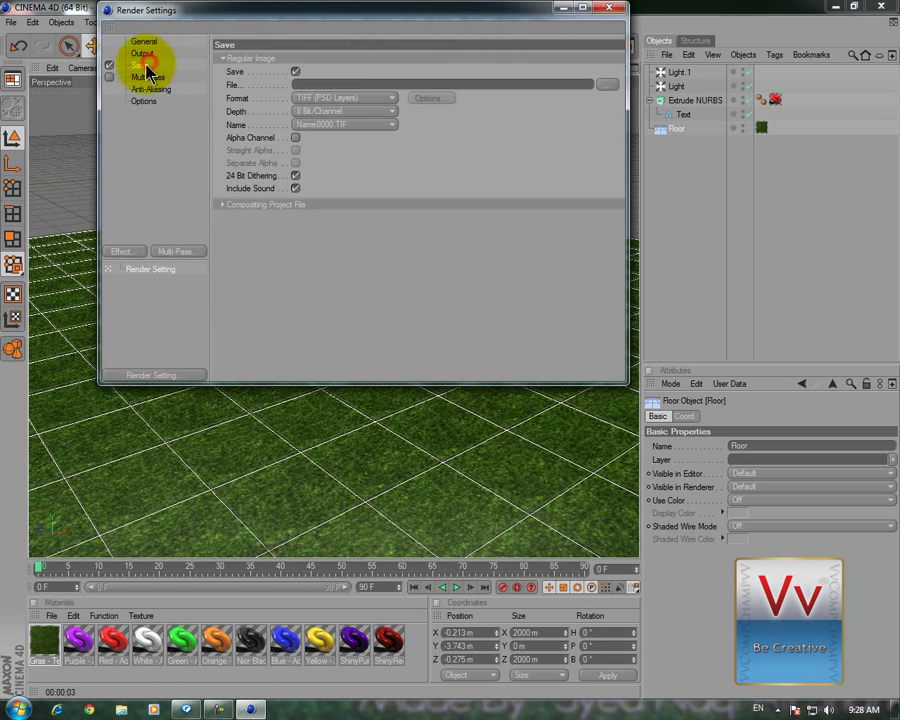
left_click(337, 84)
left_click(608, 85)
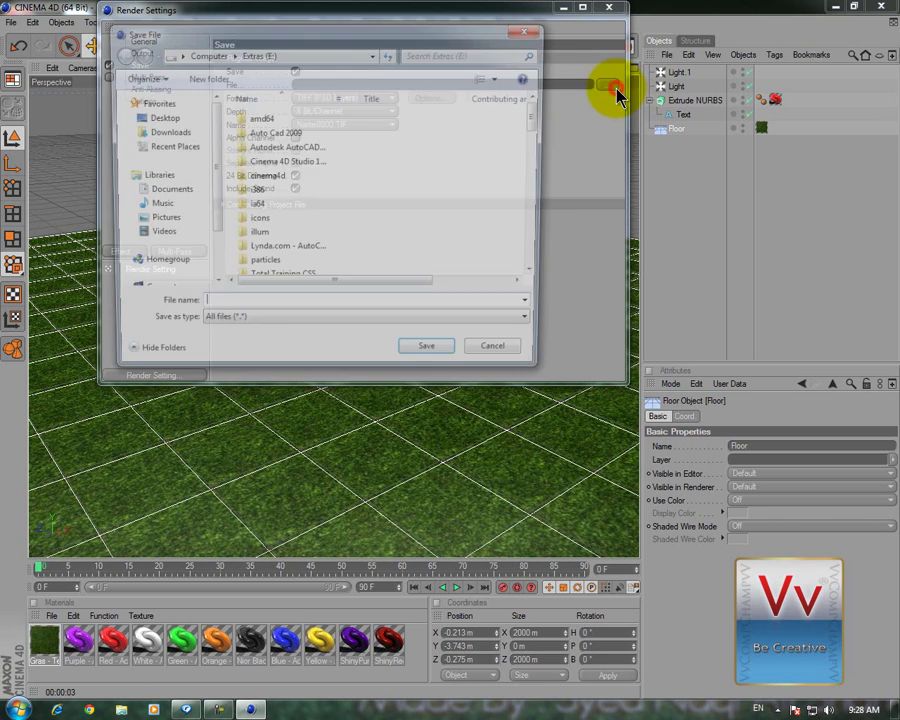
left_click(160, 117)
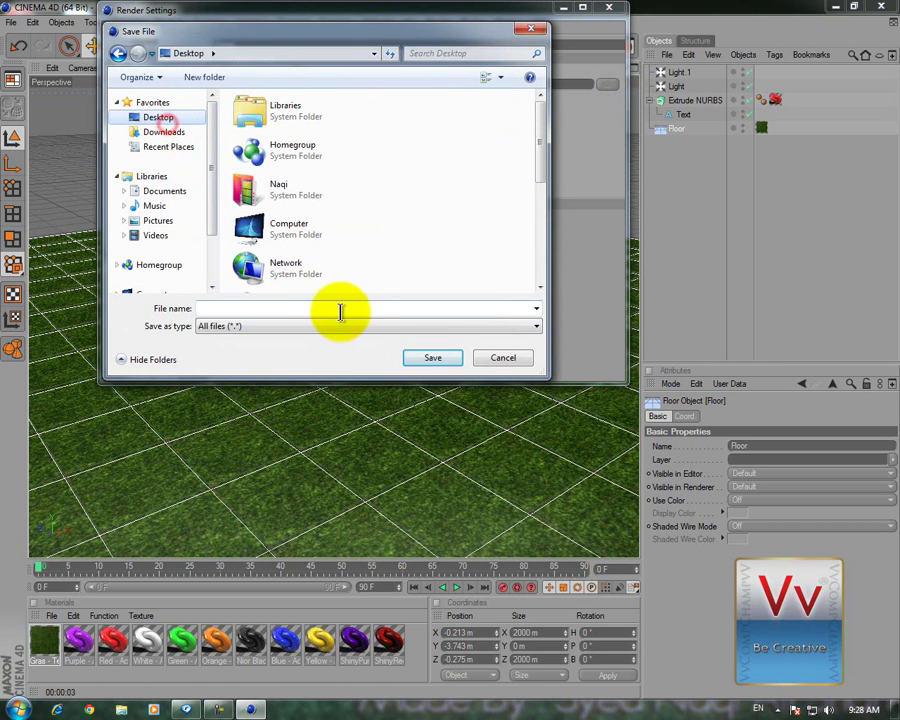
left_click(398, 326)
left_click(396, 306)
type("THEAWESOMEWALLPAPER")
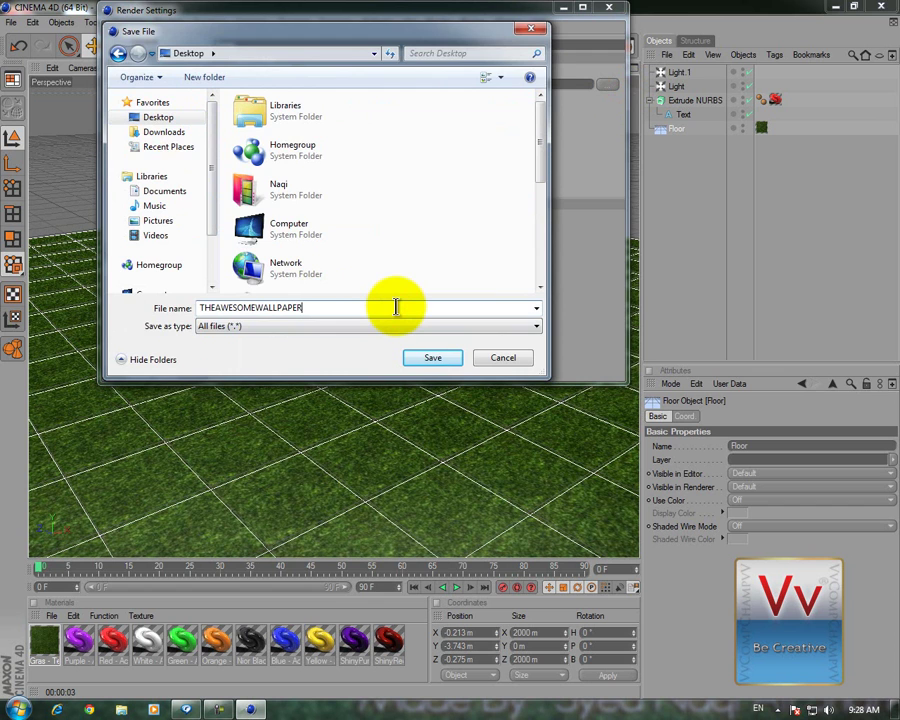
key("Return")
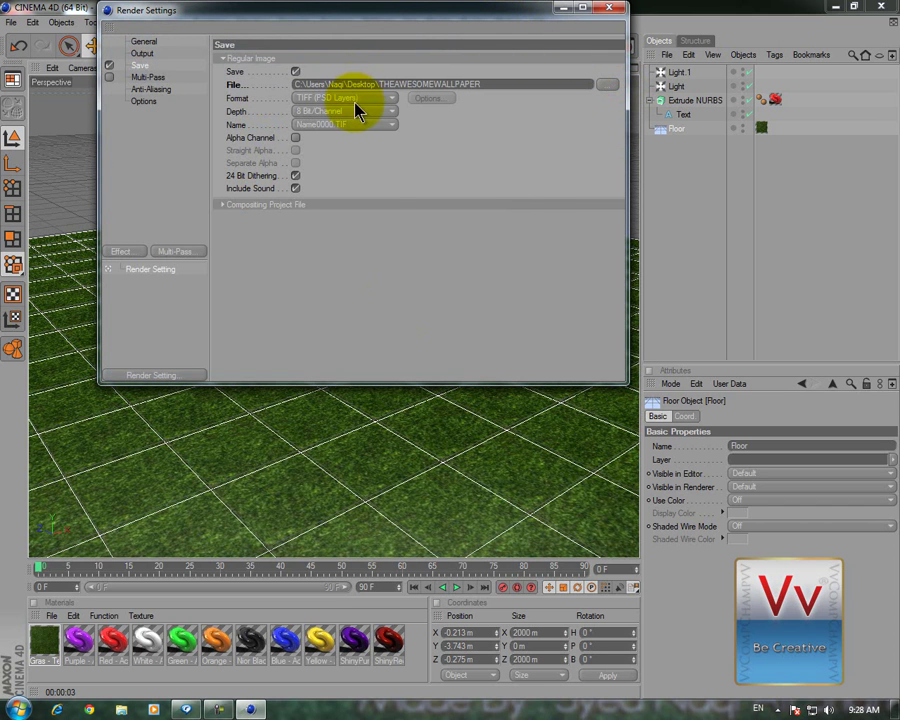
- Set the save format to JPEG and the output size to 1280 x 1024 pixels
left_click(354, 100)
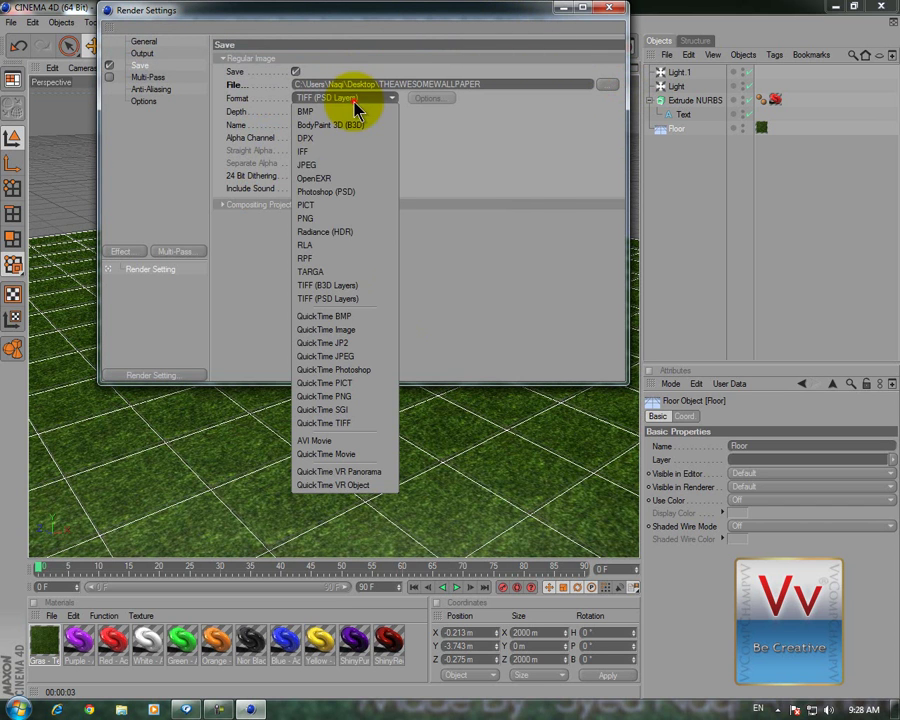
left_click(323, 165)
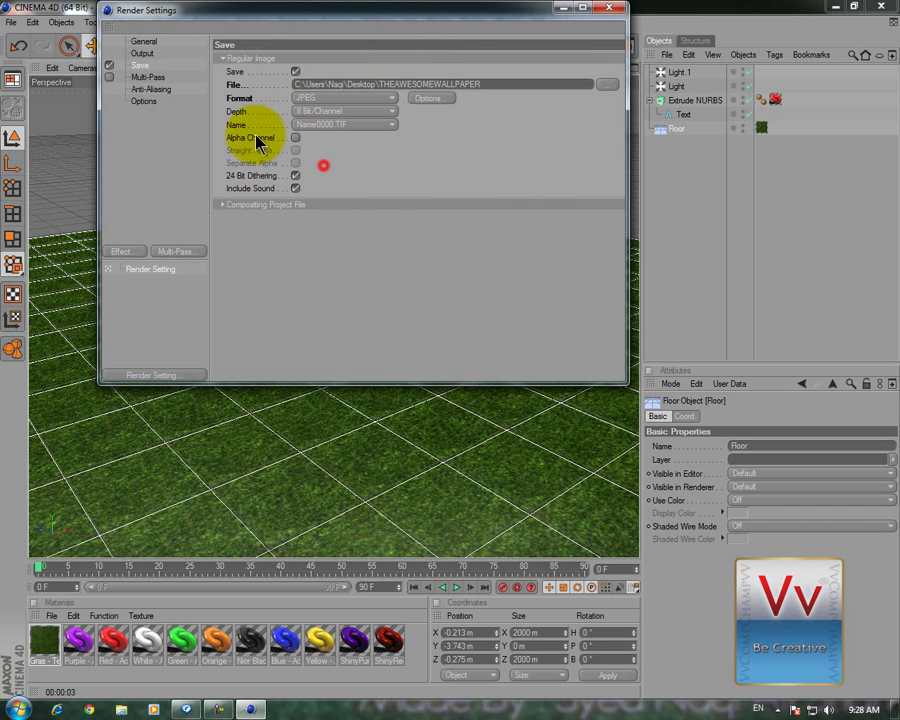
left_click(142, 53)
left_click(318, 75)
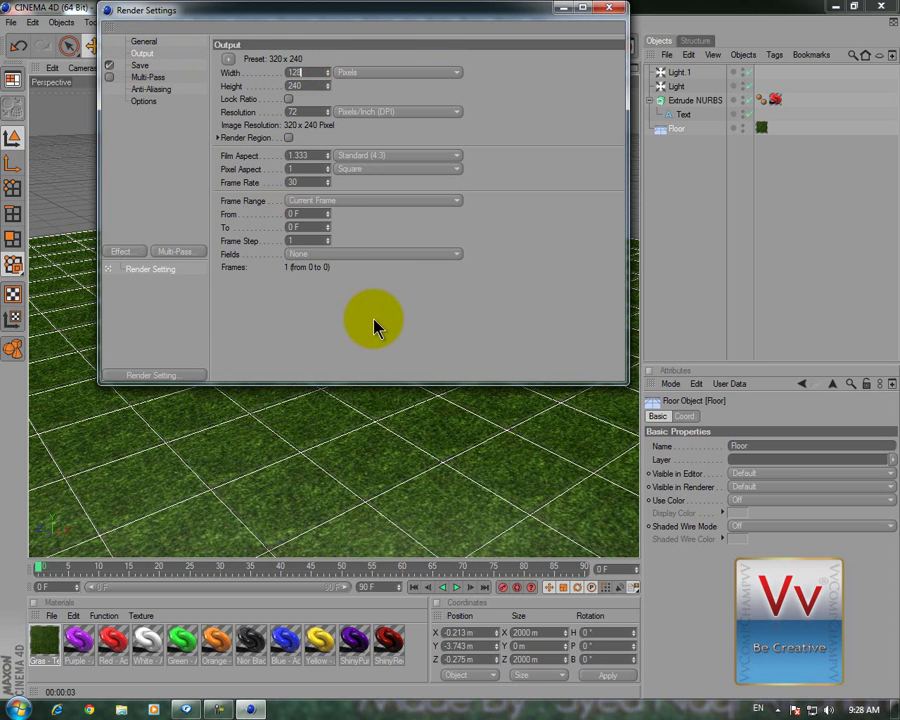
type("0")
key("Return")
key("Tab")
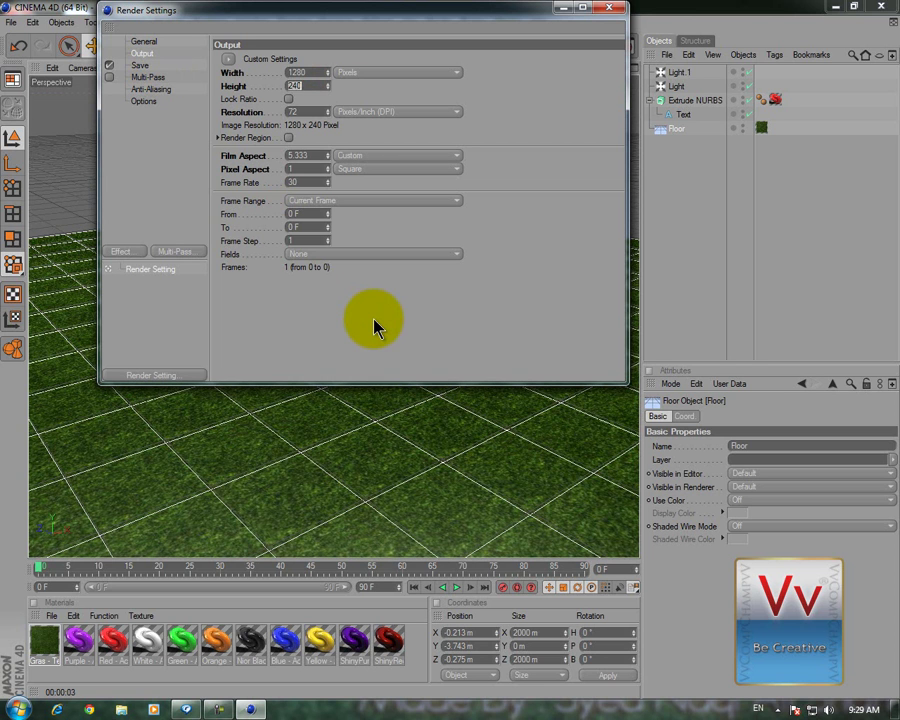
type("1024")
key("Return")
- Look through the film aspect and output size presets, leaving them unchanged
left_click(385, 157)
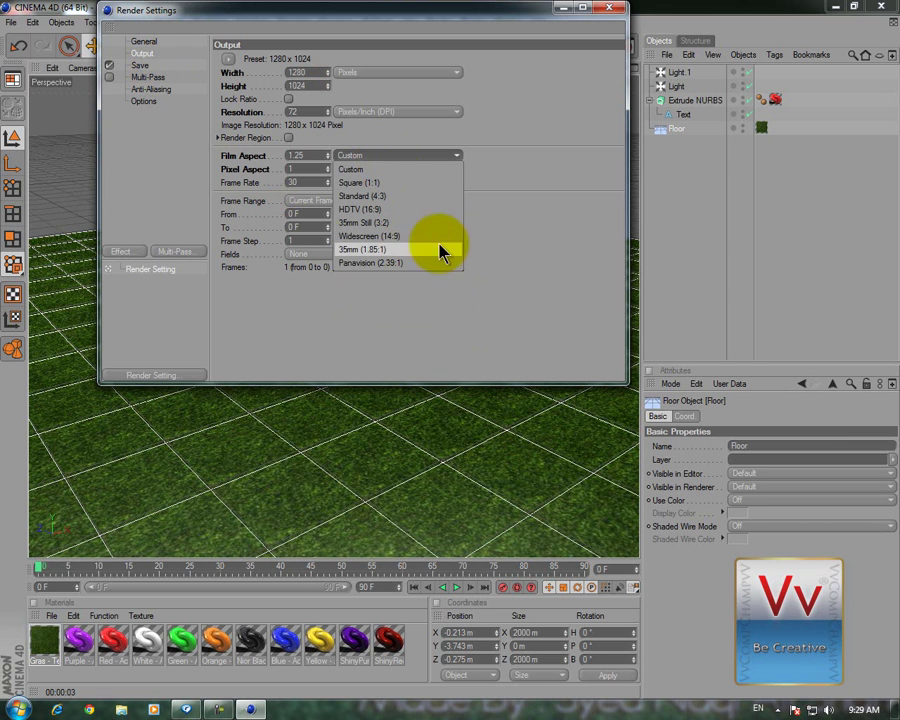
left_click(520, 292)
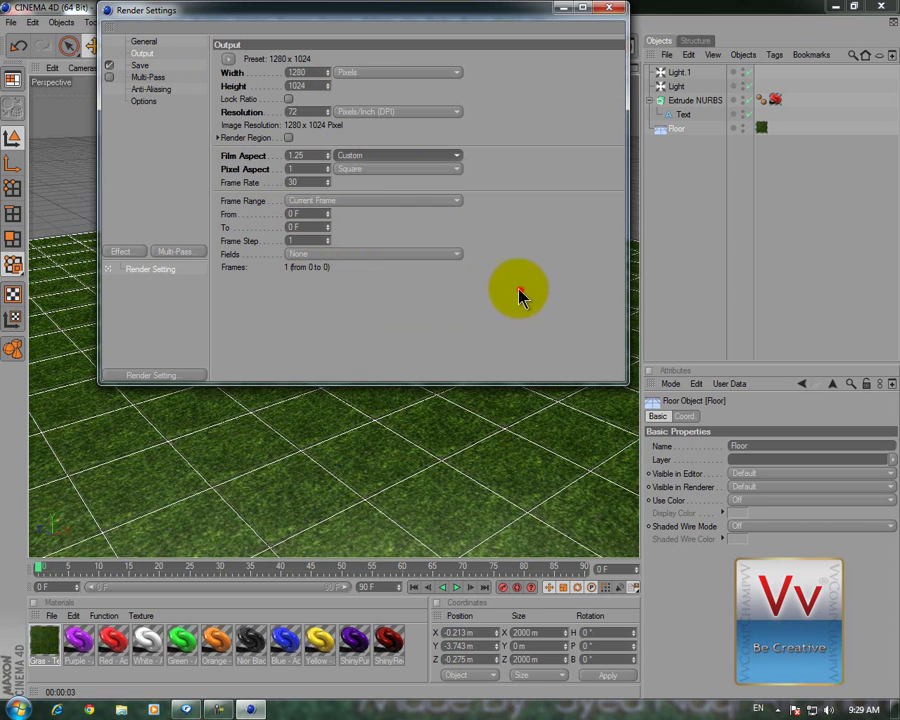
left_click(232, 60)
mouse_move(240, 86)
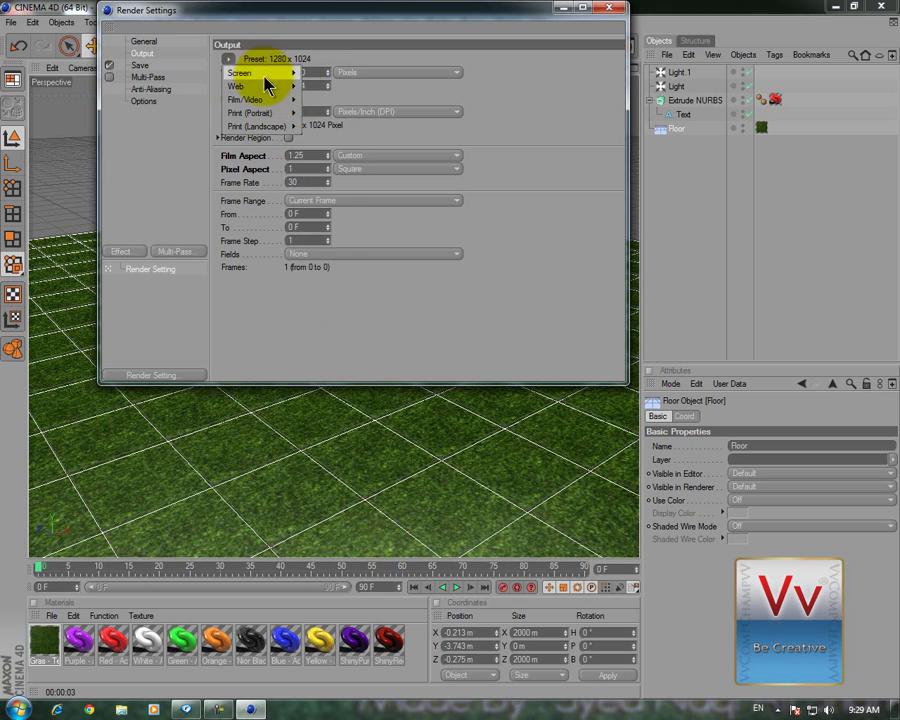
left_click(349, 20)
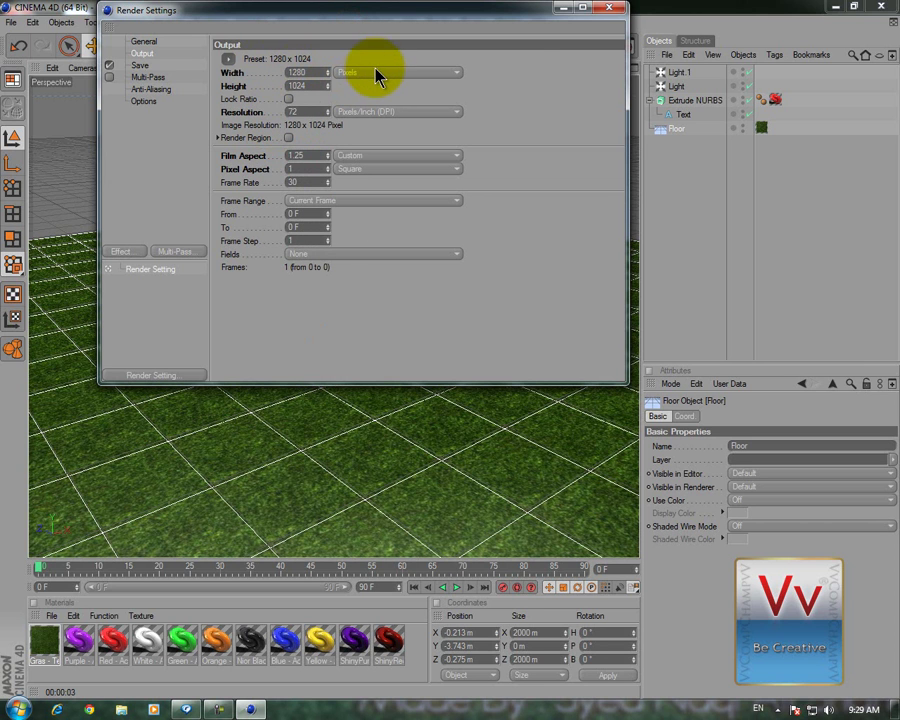
- Add the Global Illumination effect, then close the Render Settings window
left_click(128, 252)
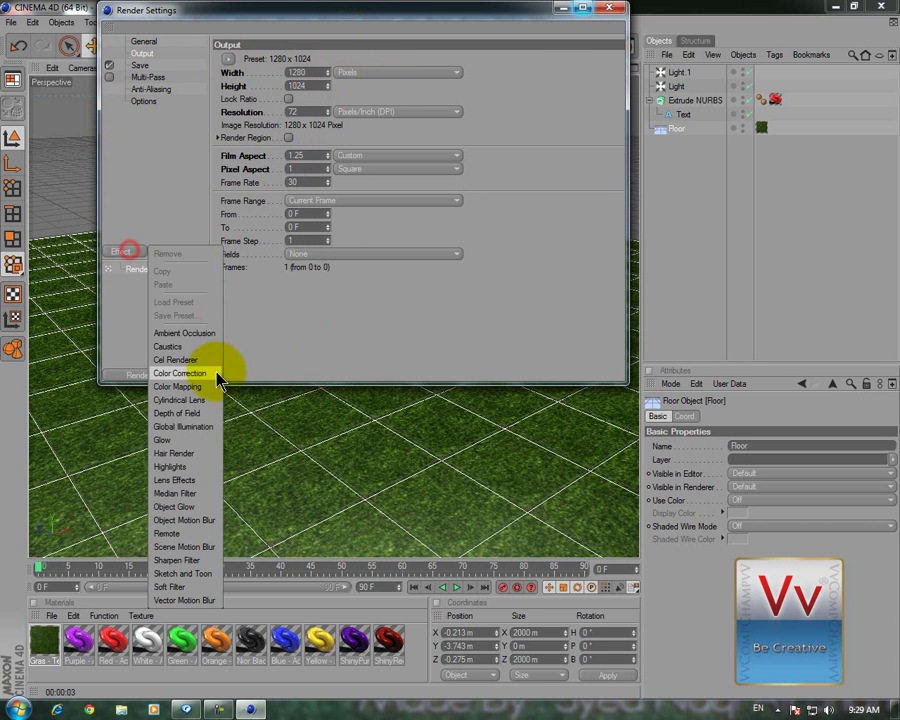
left_click(212, 436)
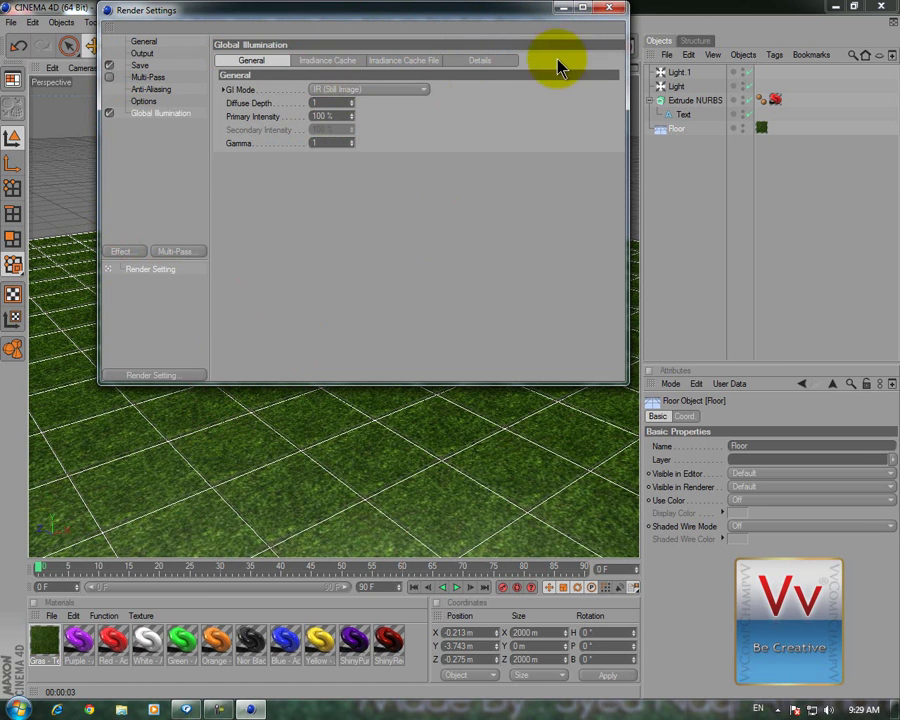
left_click(609, 11)
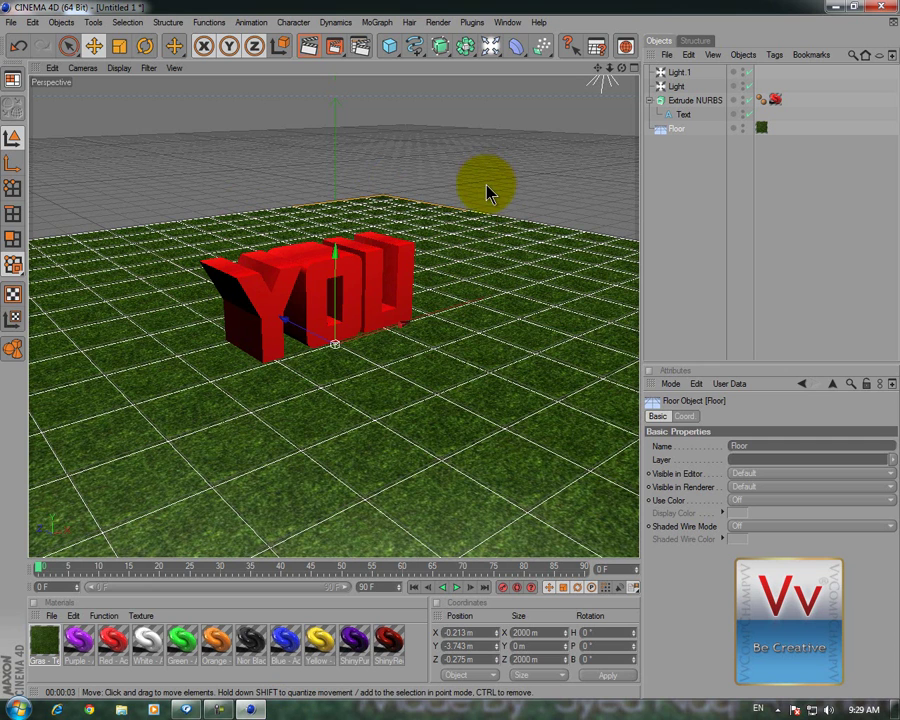
- Render the final image to the Picture Viewer, then minimize the viewer
left_click(336, 47)
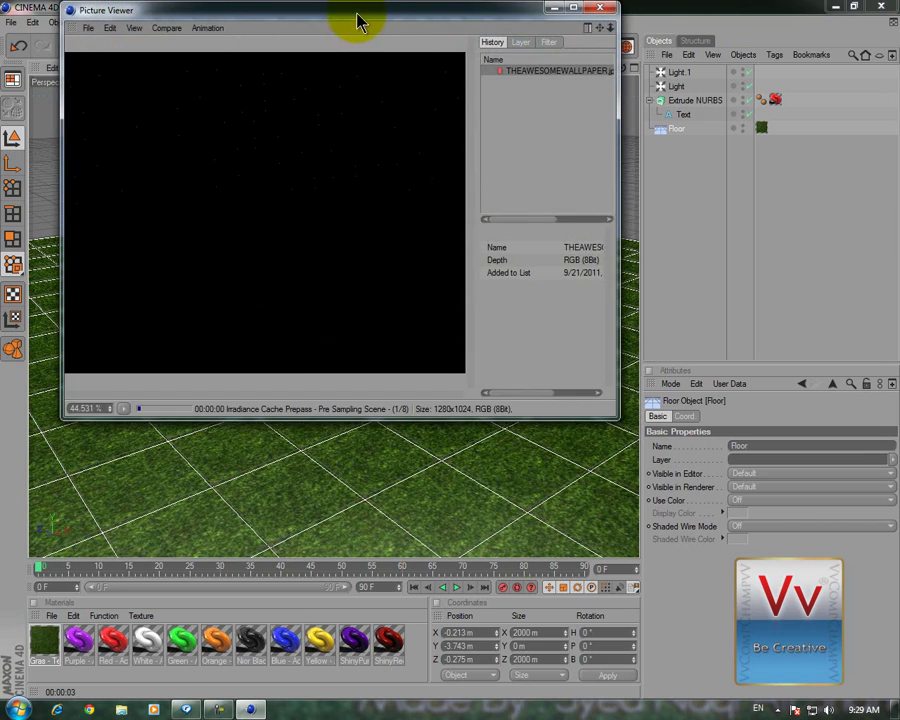
double_click(356, 22)
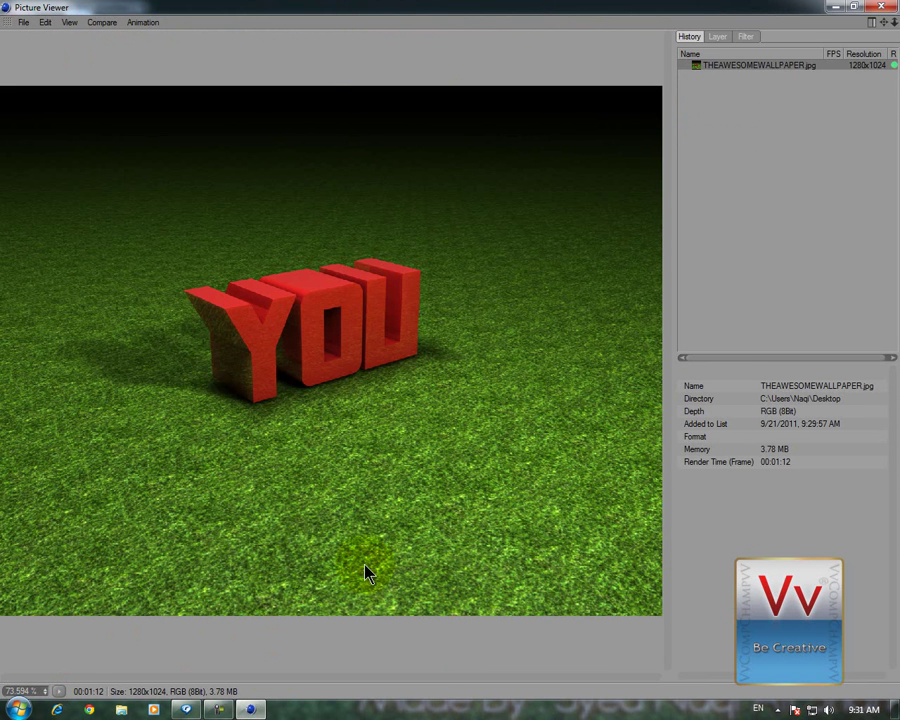
left_click(220, 709)
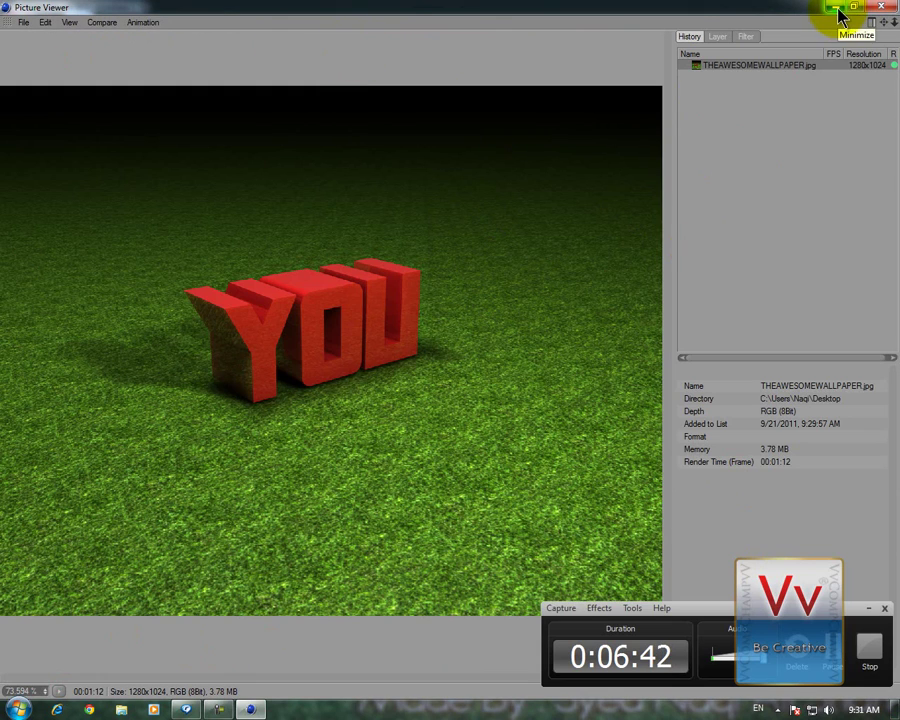
left_click(892, 705)
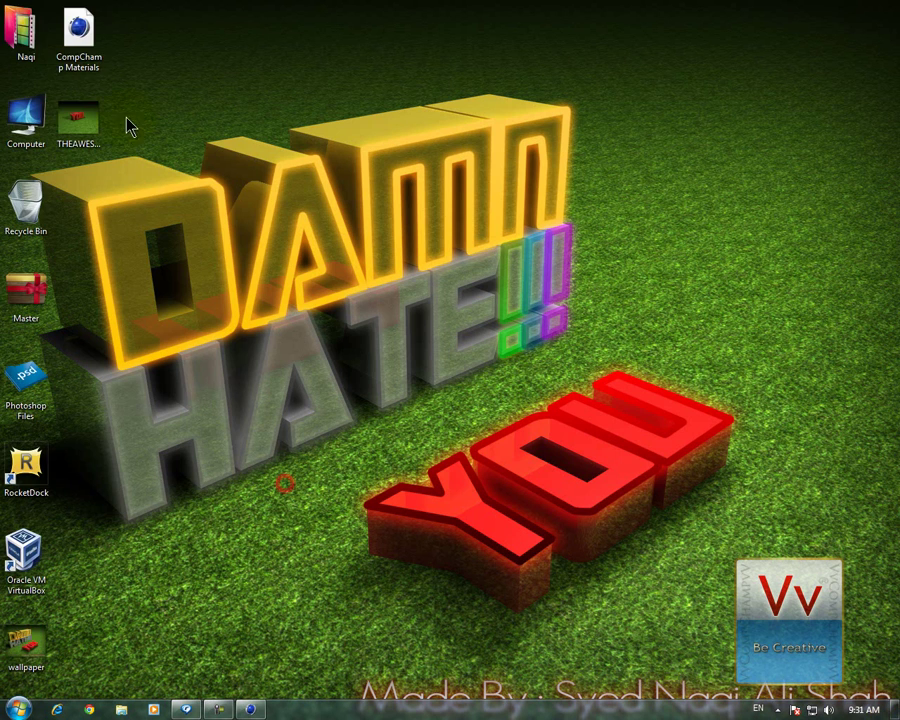
- Preview THEAWESOMEWALLPAPER.jpg, then open it with Adobe Photoshop CS5
double_click(80, 122)
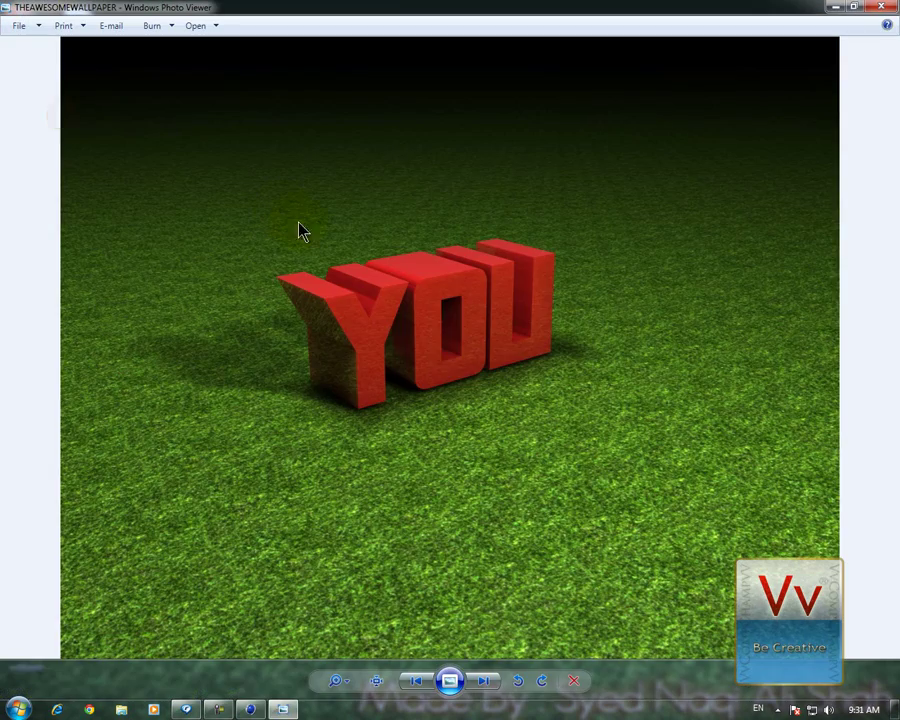
key("alt+F4")
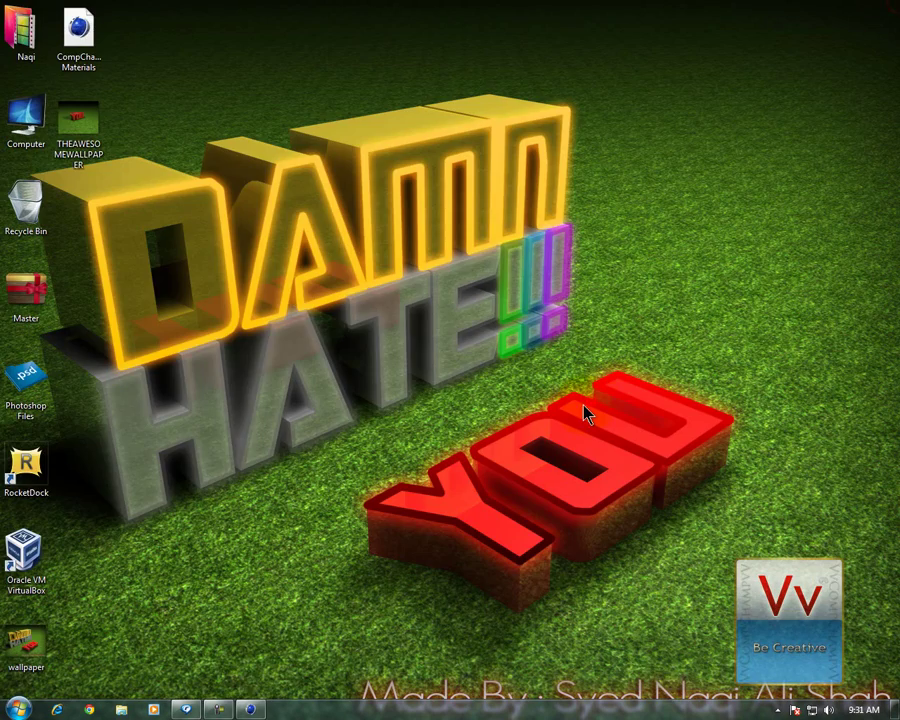
mouse_move(78, 120)
left_mouse_down()
mouse_move(215, 515)
mouse_move(80, 125)
left_mouse_up()
right_click(68, 116)
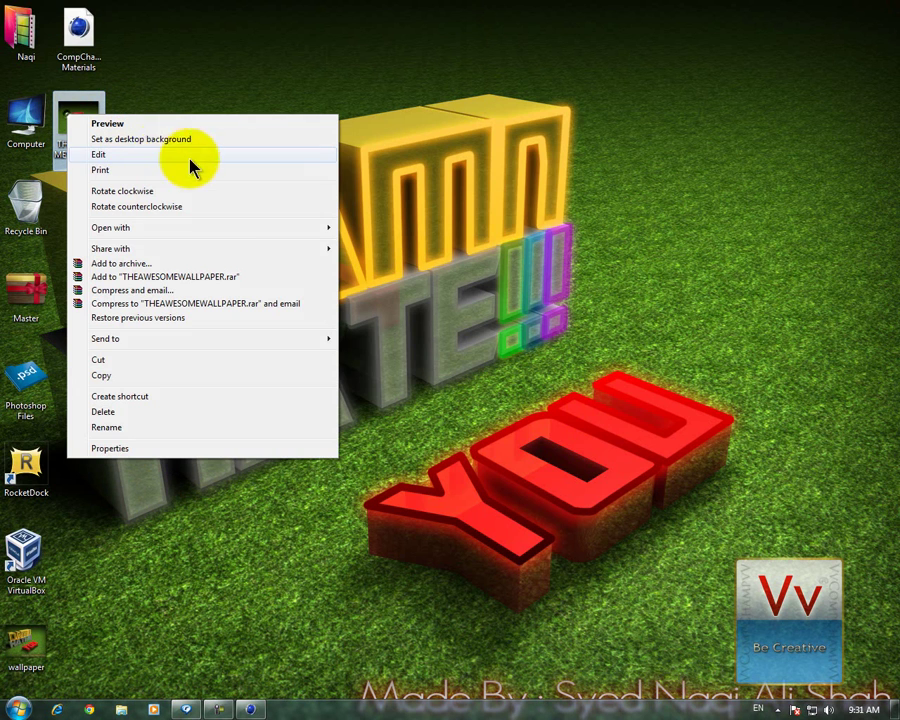
left_click(235, 227)
left_click(447, 229)
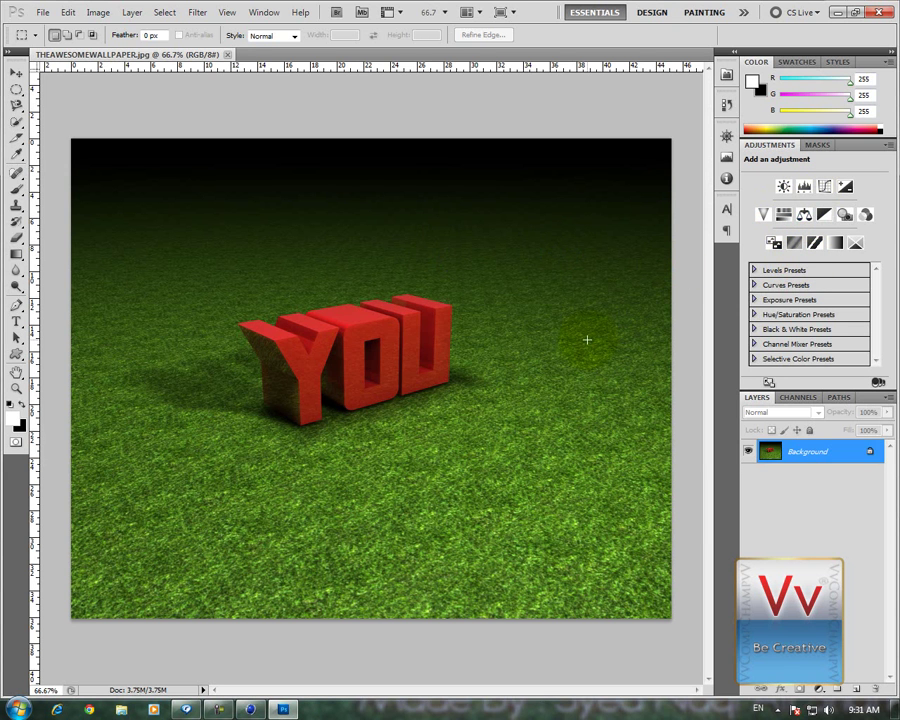
- Add a new empty layer and set up the Brush size for stroking
left_click(853, 690)
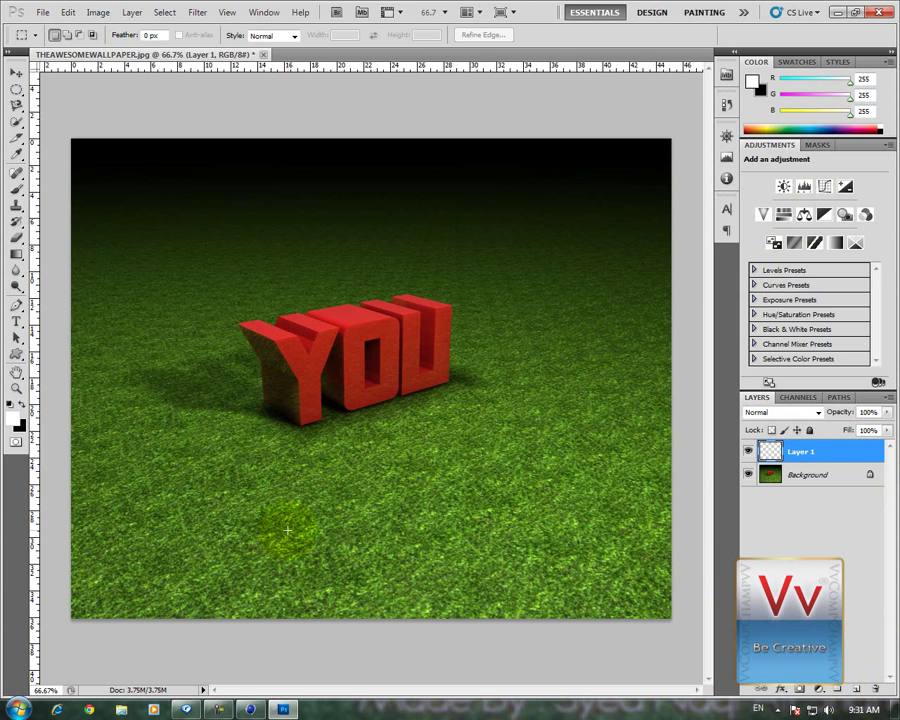
scroll(297, 374, "up", 2, "alt")
scroll(292, 370, "up", 2, "alt")
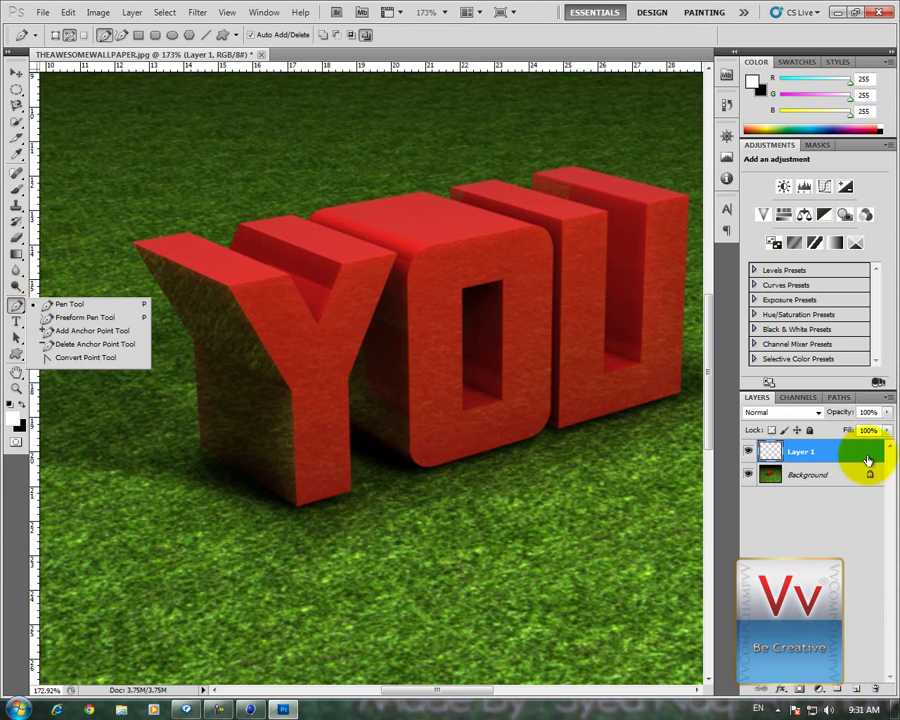
left_click_drag(16, 312, 80, 299)
left_click(14, 187)
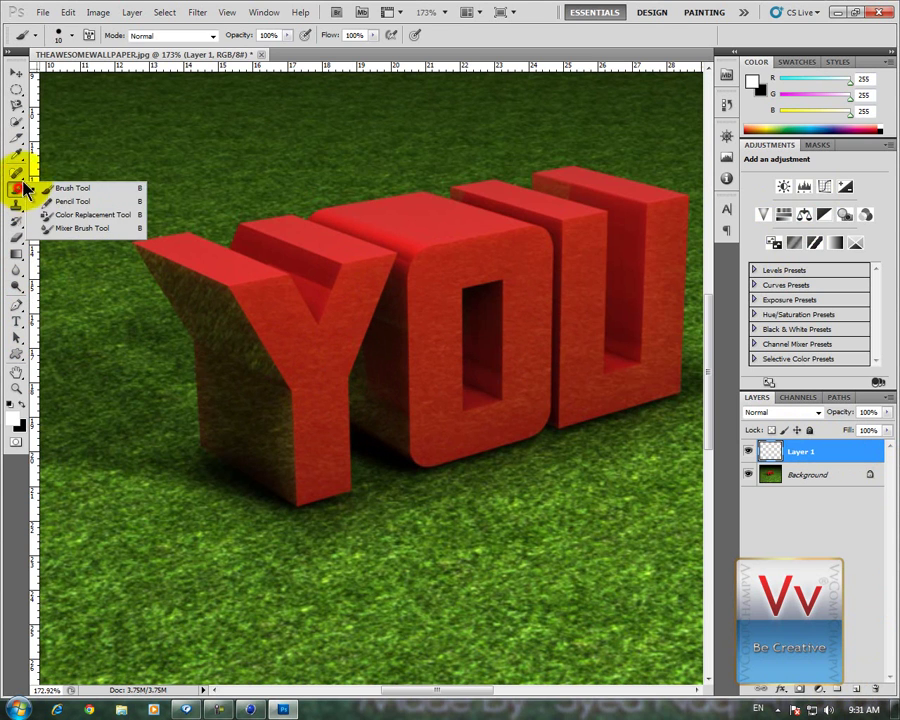
left_click(70, 37)
left_click(490, 34)
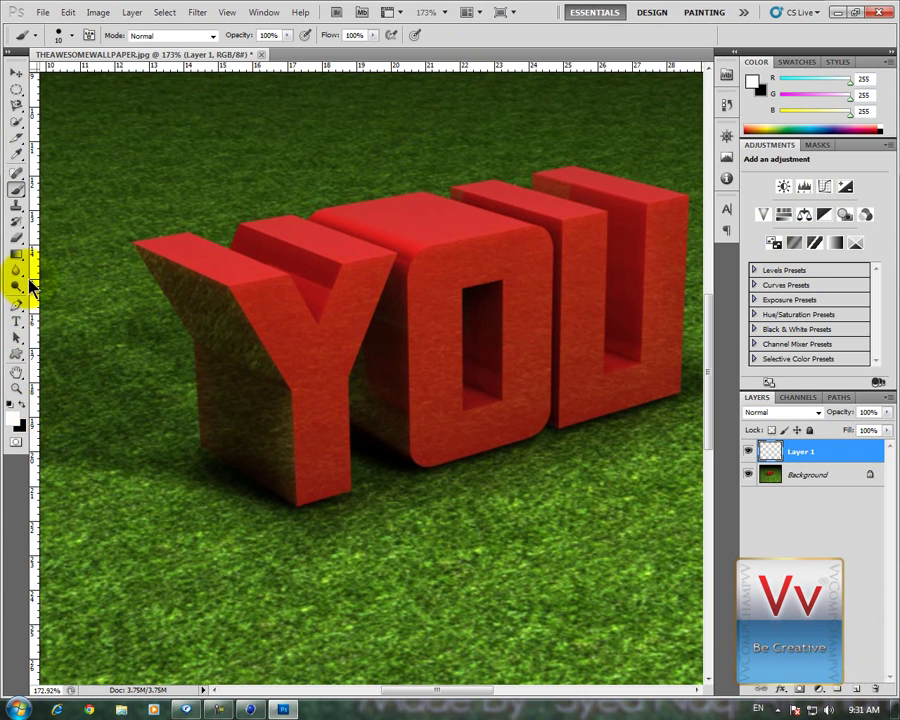
left_click(18, 304)
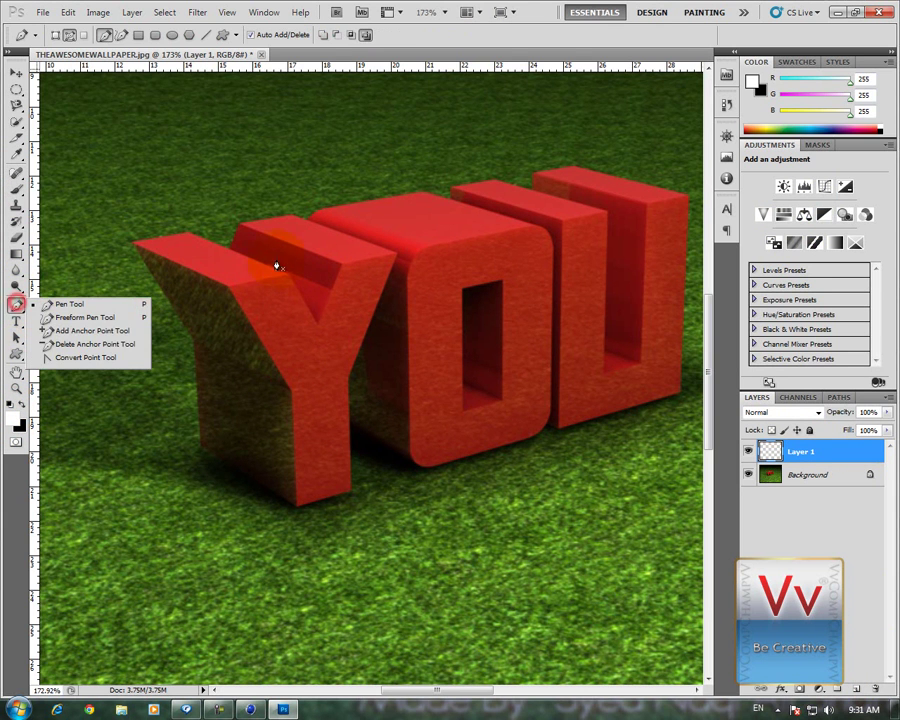
- Trace the Y's front face with the Pen, stroke the path with the brush, and hide it
left_click(227, 288)
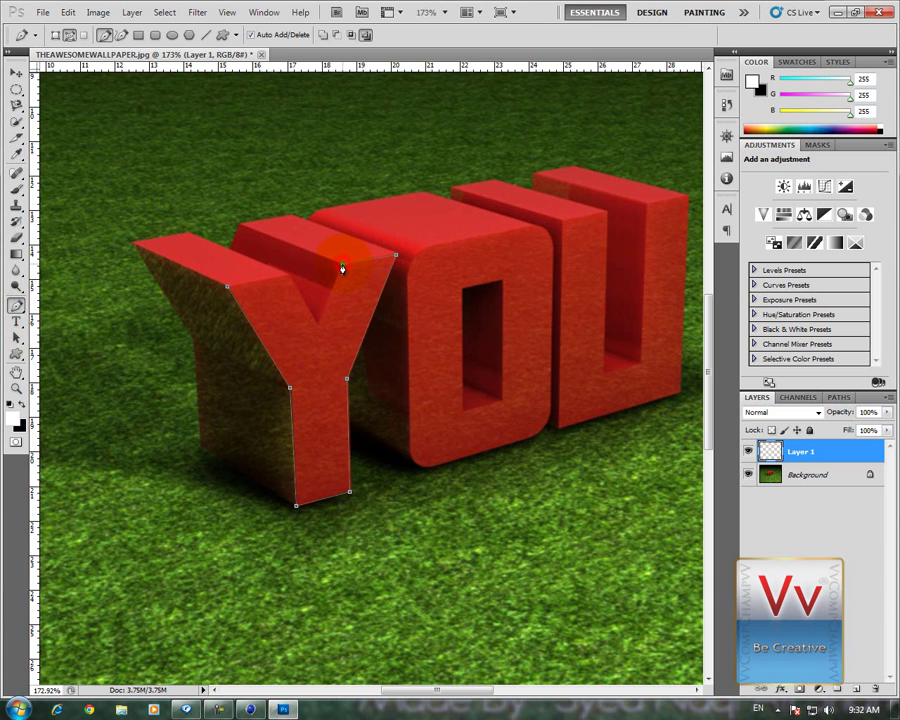
right_click(270, 296)
left_click(346, 392)
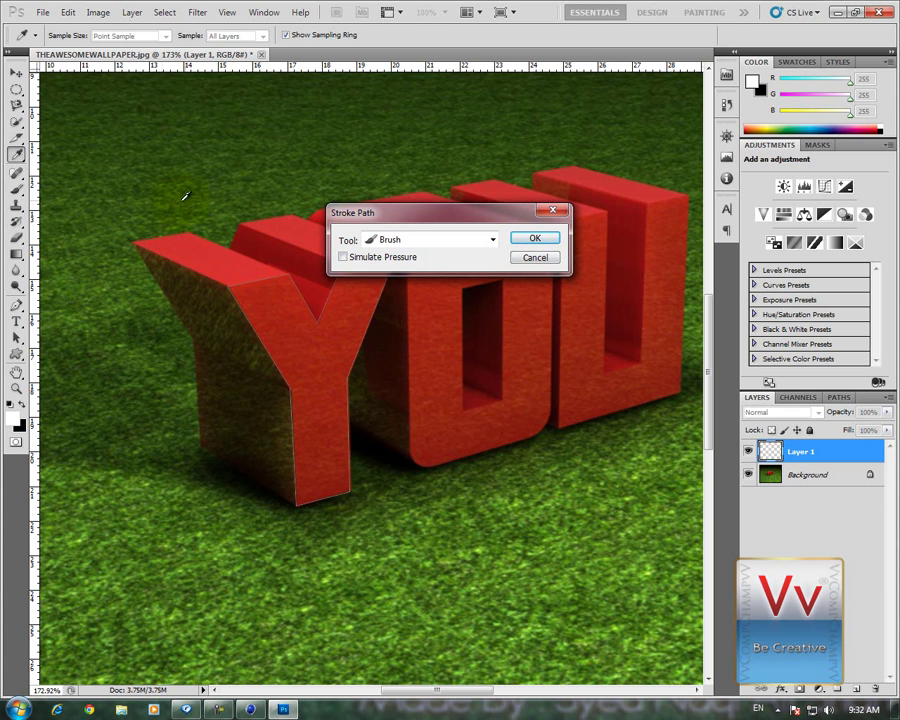
left_click(535, 238)
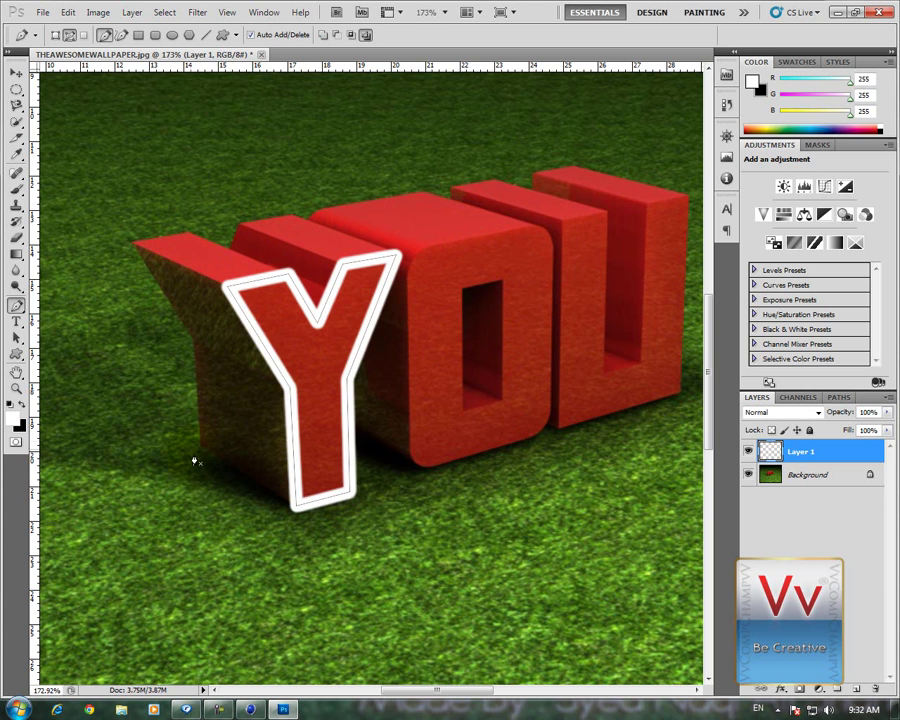
key("ctrl+h")
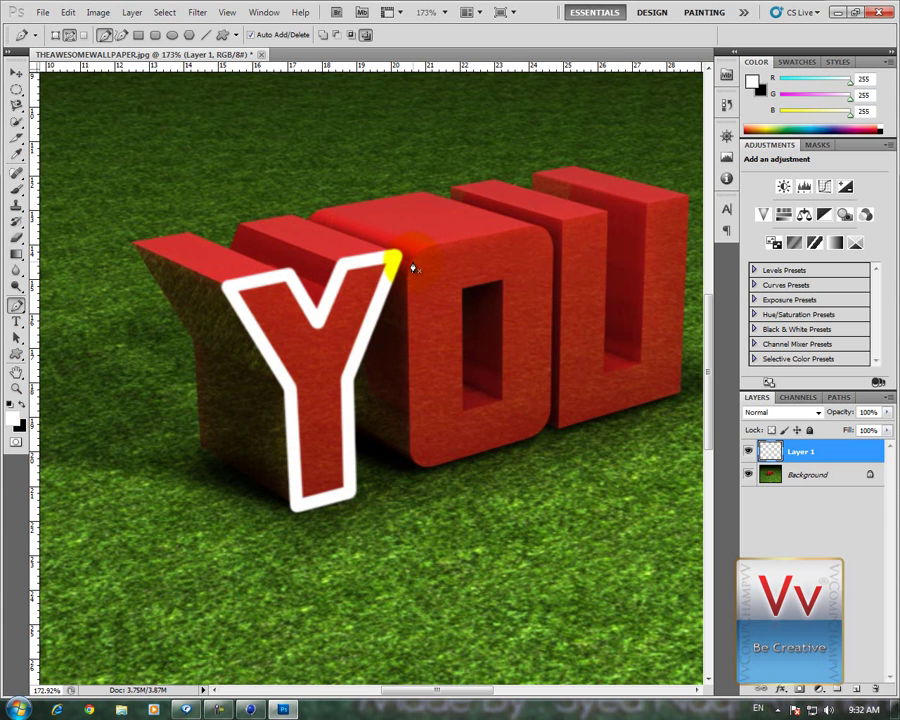
- Trace the O's front face and stroke its path in white
left_click(412, 262)
left_click(405, 286)
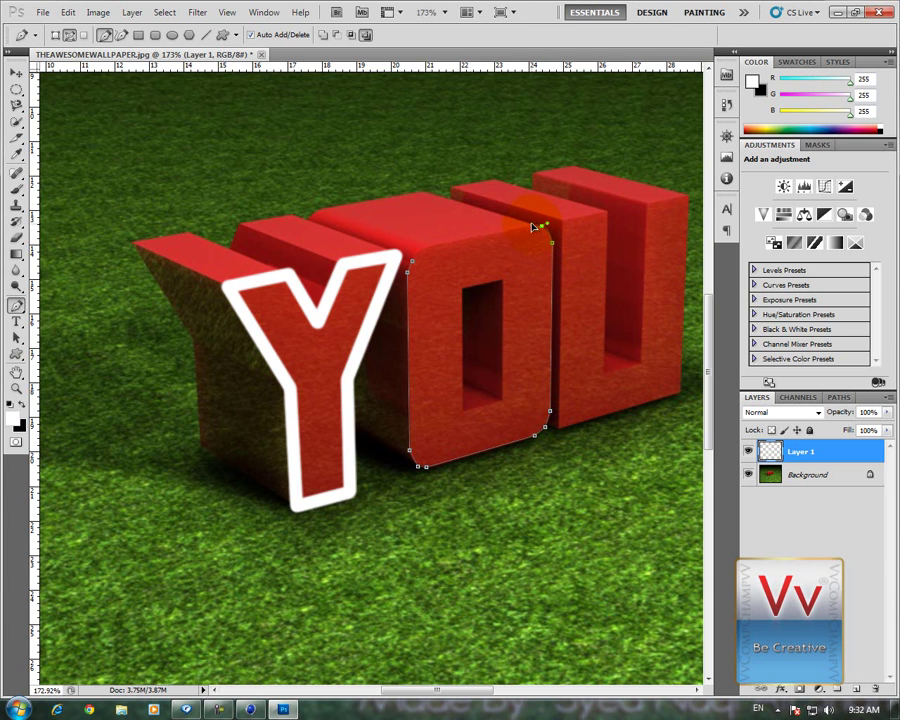
left_click(406, 262)
right_click(436, 259)
left_click(513, 353)
key("Return")
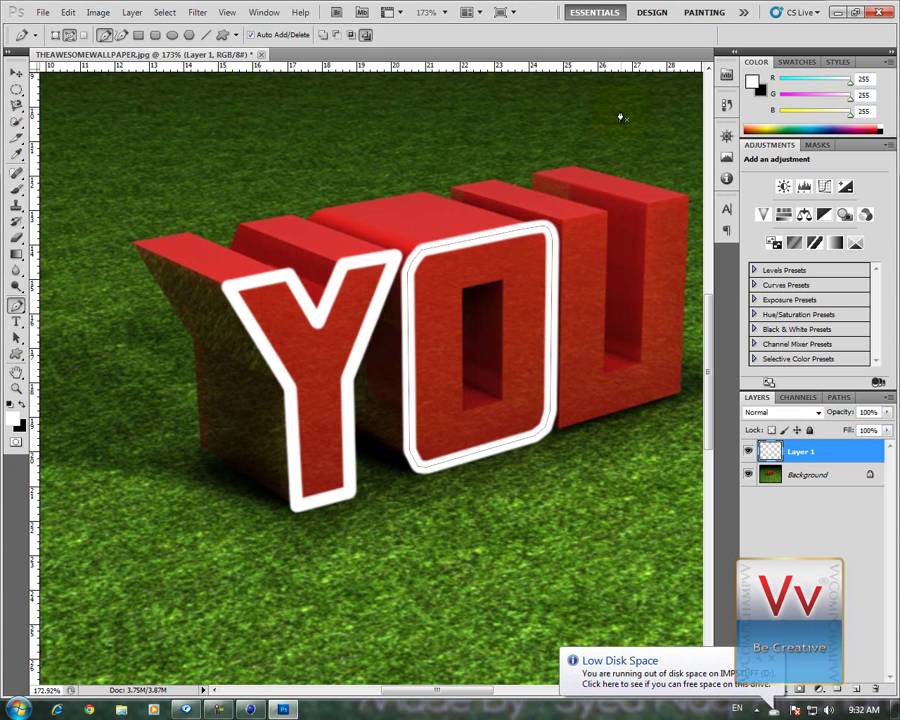
- Trace and stroke the U's front face, then zoom out to the whole image
left_click(488, 238)
left_click(548, 230)
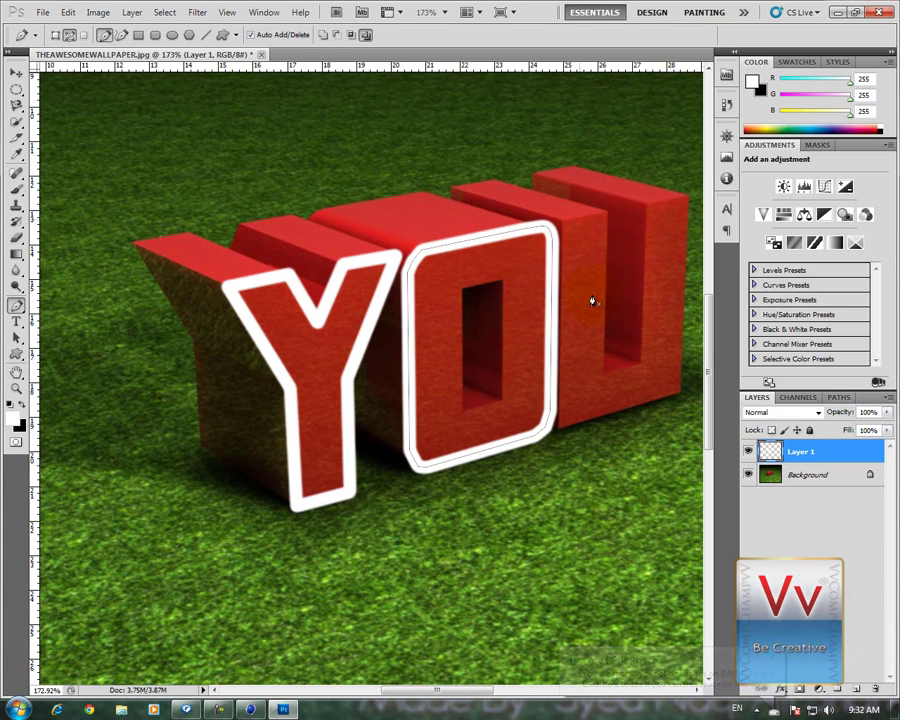
right_click(580, 225)
left_click(620, 338)
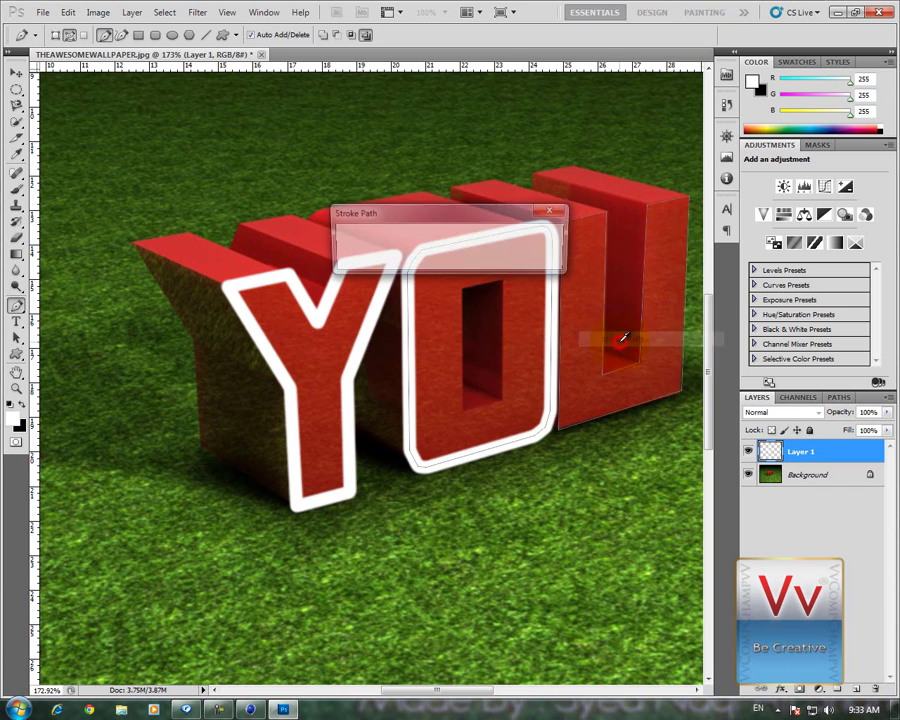
key("Return")
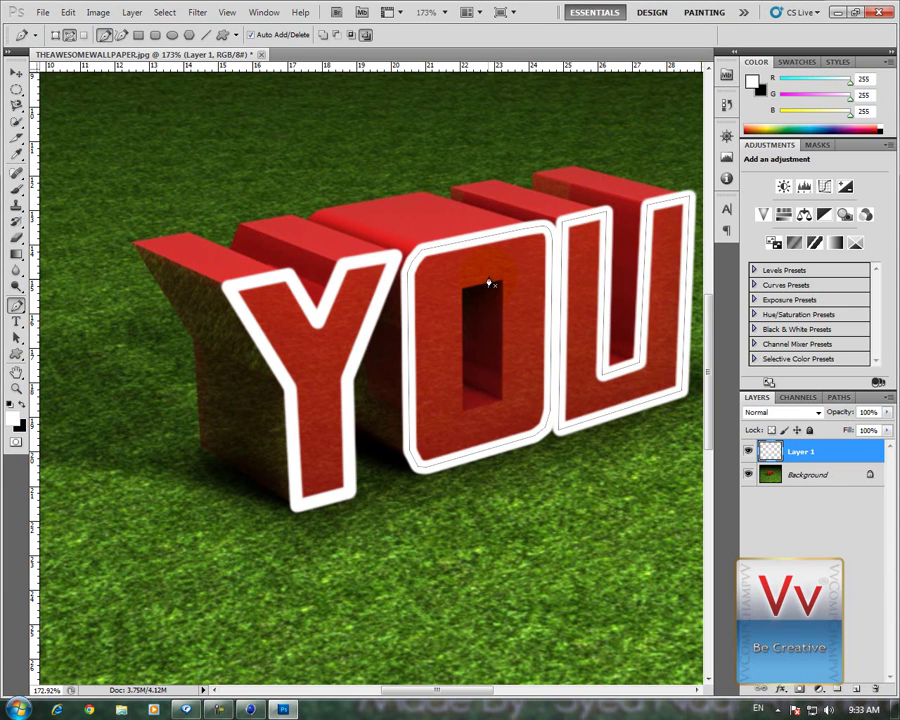
left_click(570, 297)
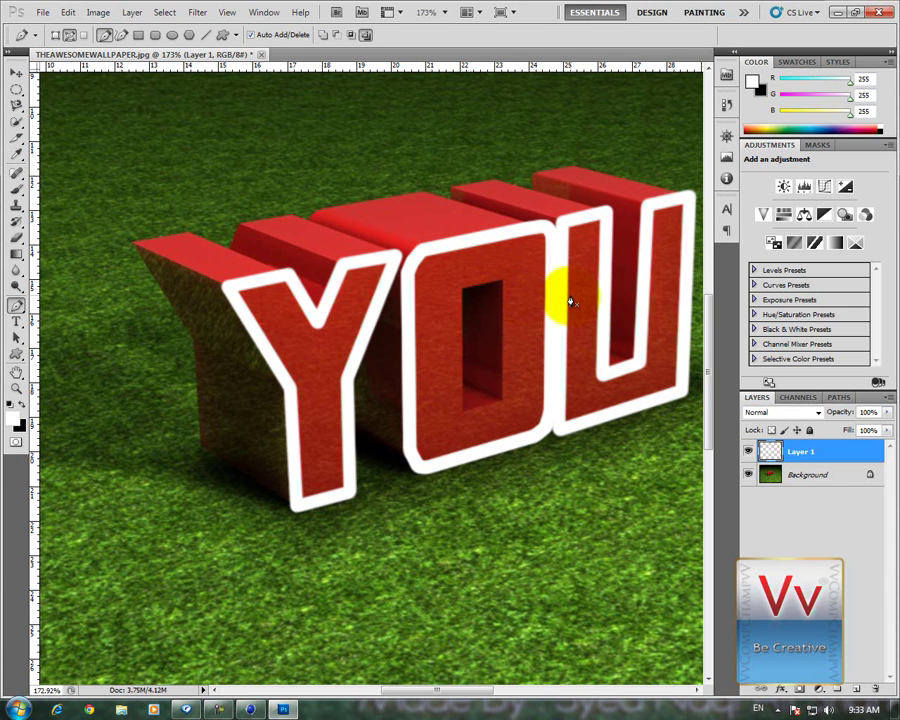
key("ctrl+0")
scroll(588, 291, "up", 2, "alt")
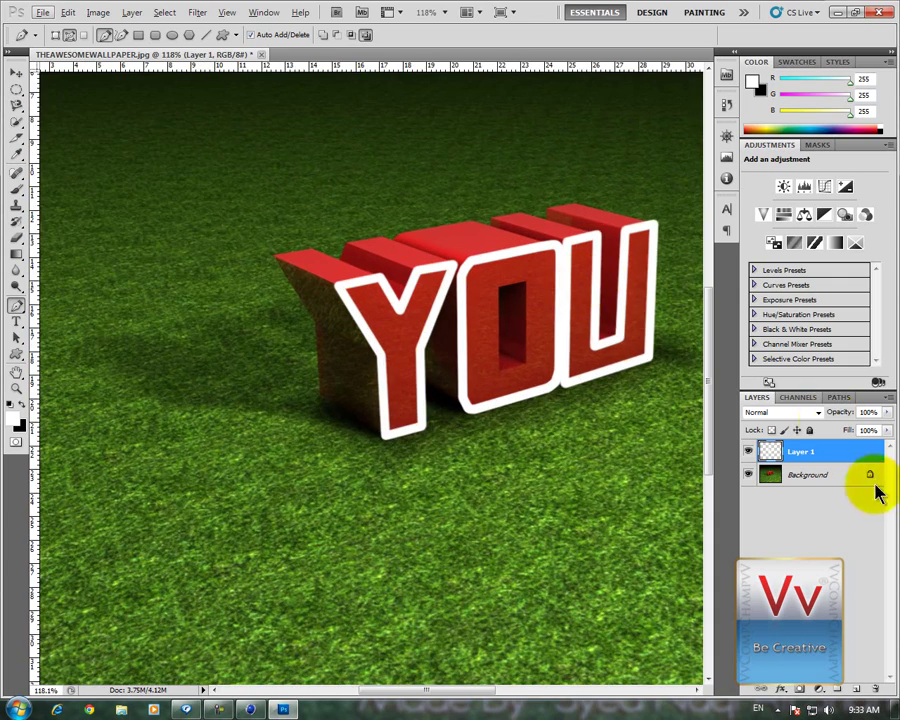
- Open Layer 1's layer style and turn on a Gradient Overlay
left_click_drag(443, 695, 468, 692)
scroll(464, 586, "down", 3, "alt")
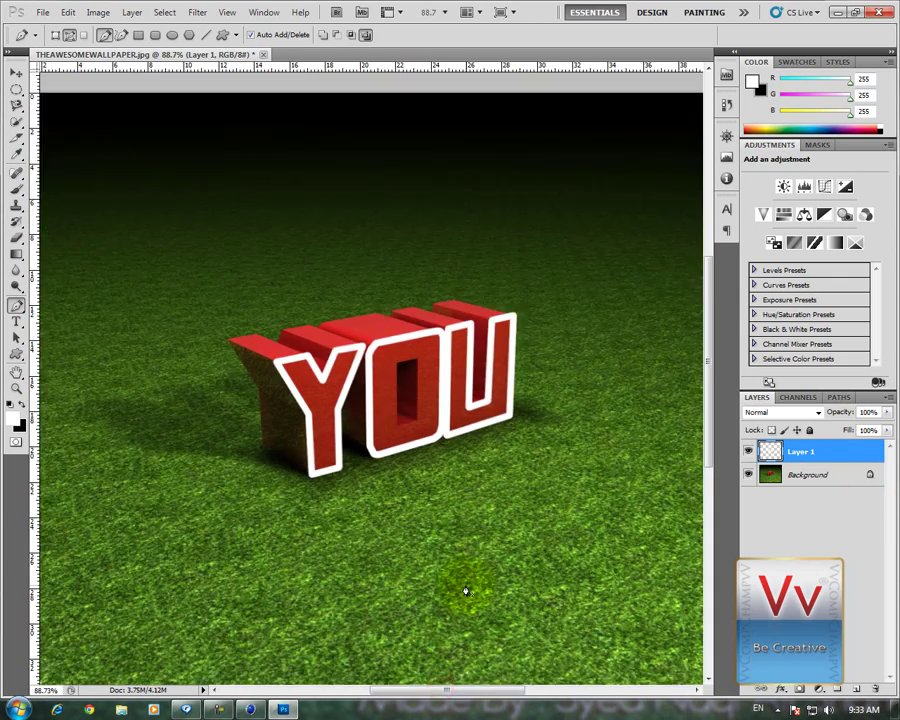
scroll(464, 586, "down", 3, "alt")
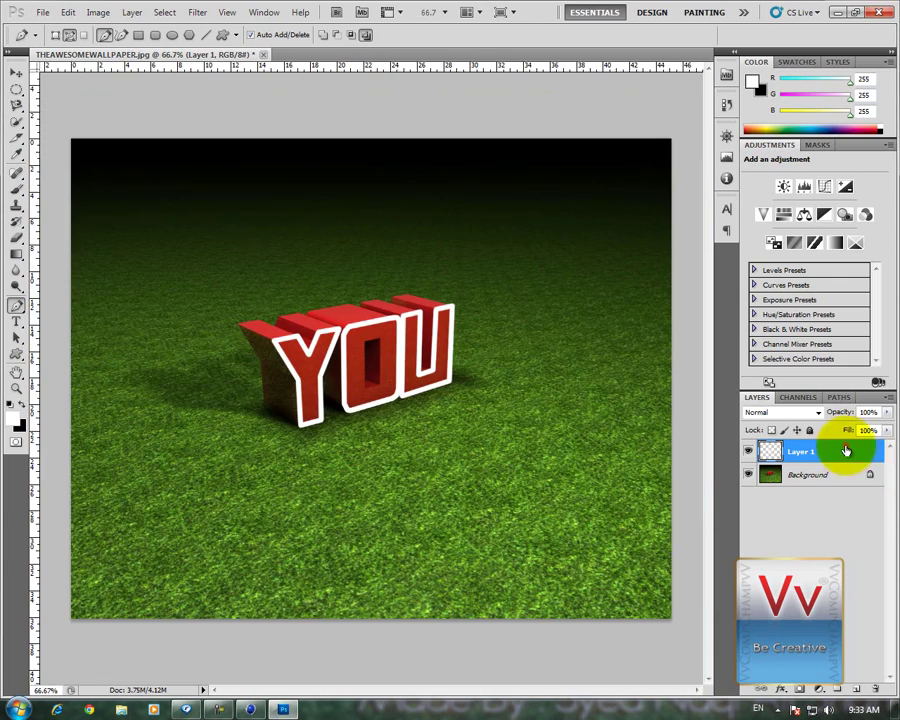
double_click(848, 450)
left_click_drag(693, 433, 639, 404)
left_click(552, 589)
left_click(712, 469)
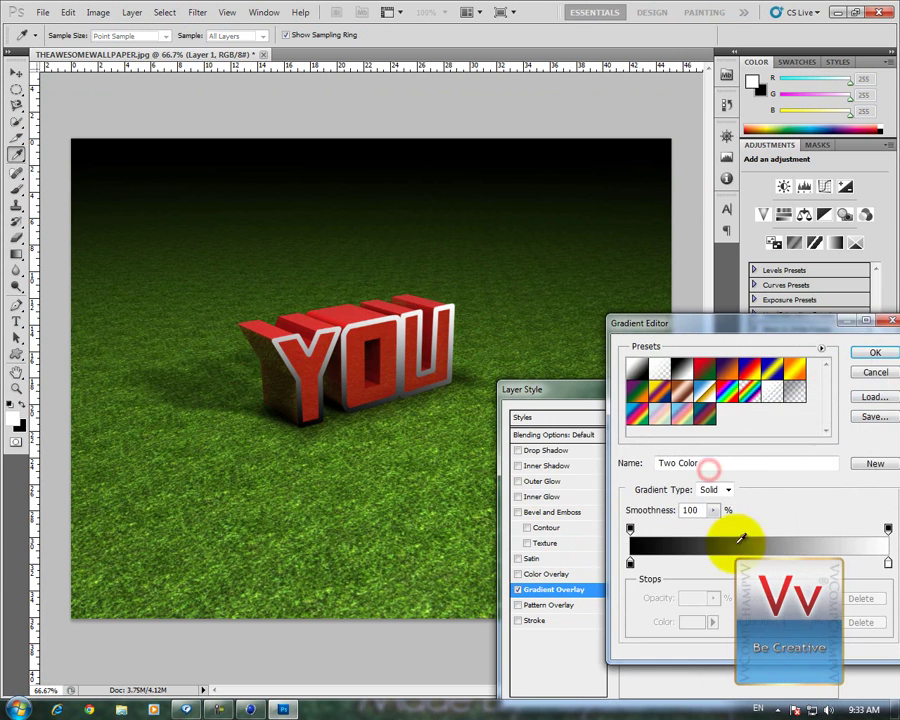
- Make the gradient run from dark red to pure red and adjust the overlay opacity
left_click(630, 562)
double_click(630, 562)
left_click_drag(604, 492, 715, 567)
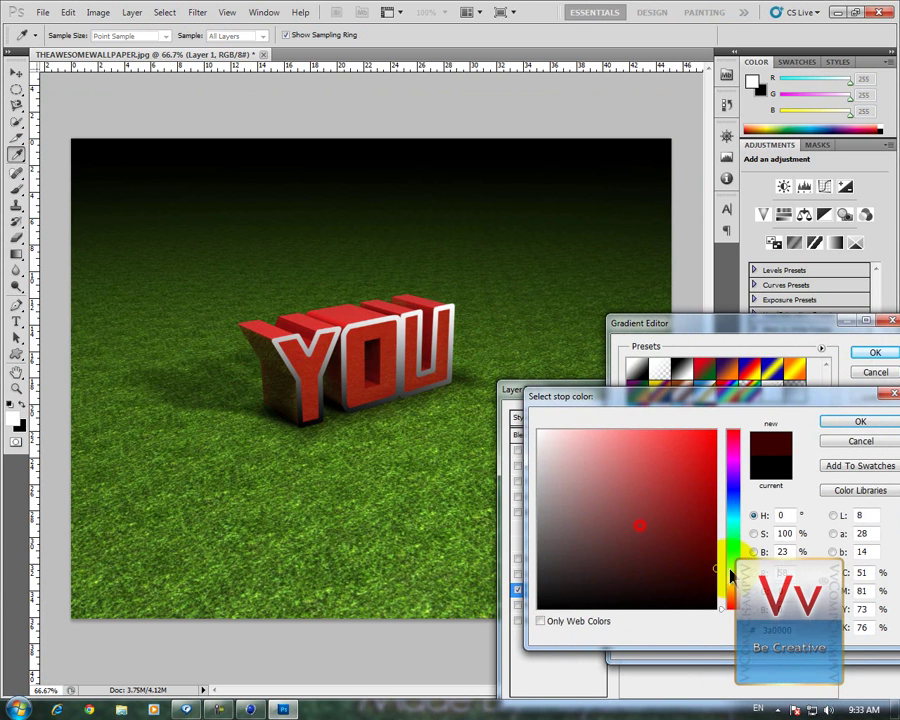
left_click(860, 422)
left_click(884, 562)
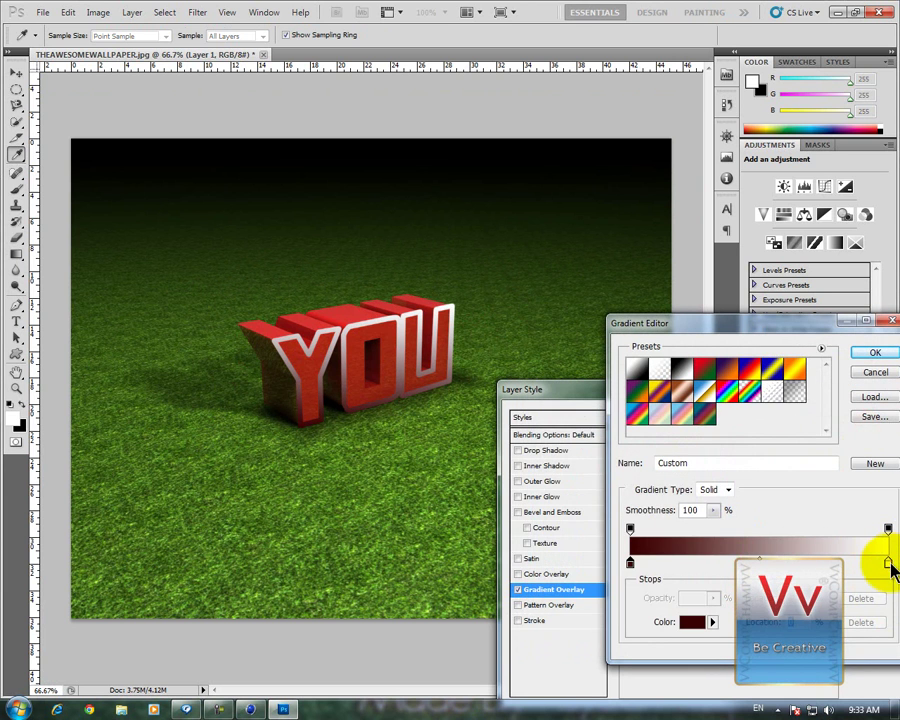
double_click(884, 562)
left_click_drag(714, 486, 768, 408)
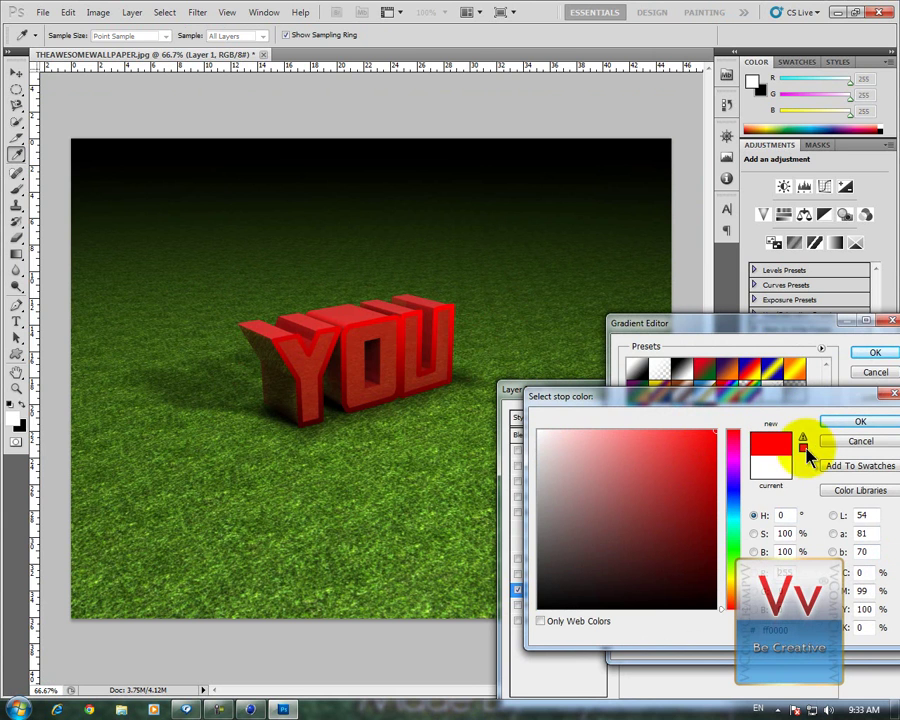
left_click(850, 416)
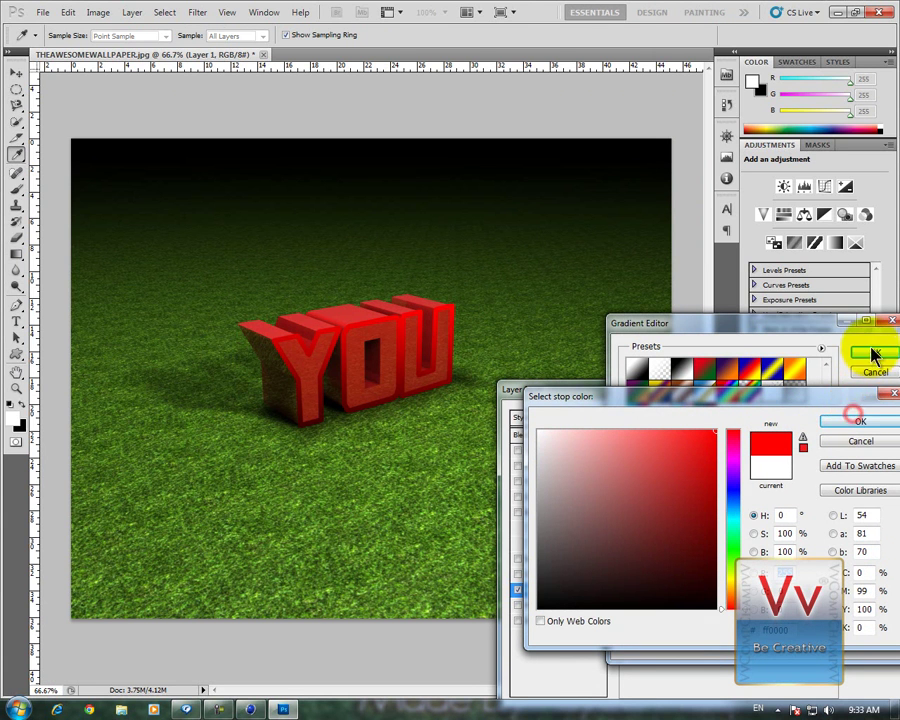
left_click(873, 357)
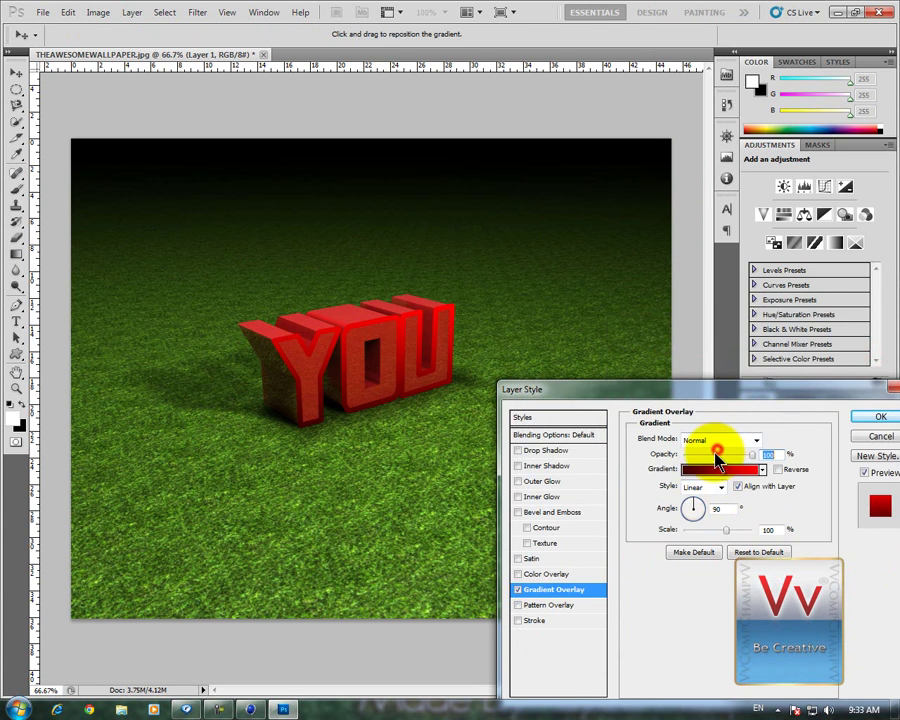
left_click_drag(717, 457, 731, 453)
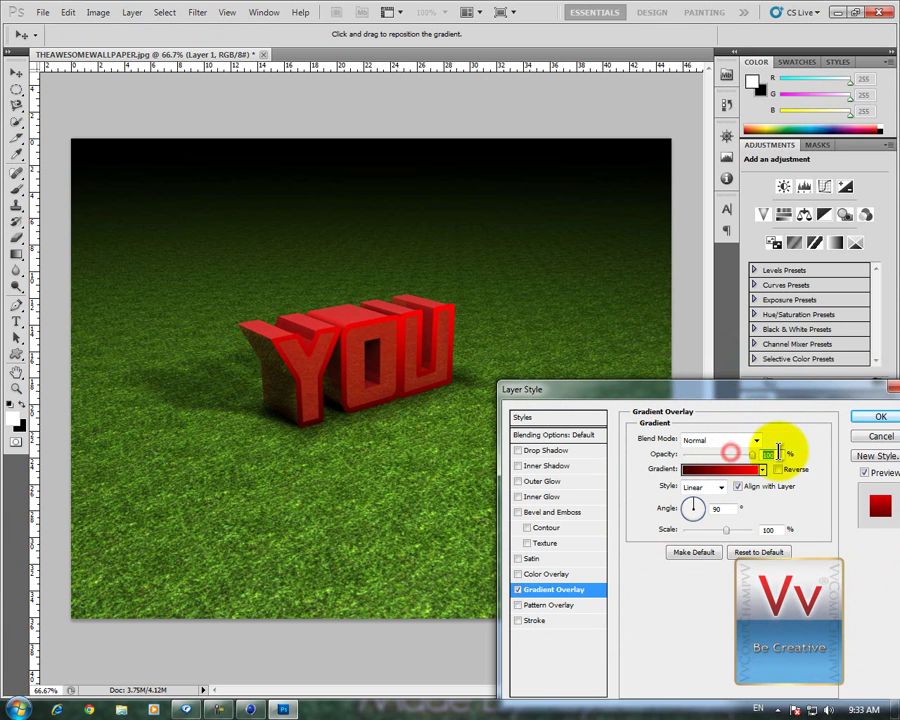
- Add a red Outer Glow at 24 px size and apply the styles
left_click(553, 482)
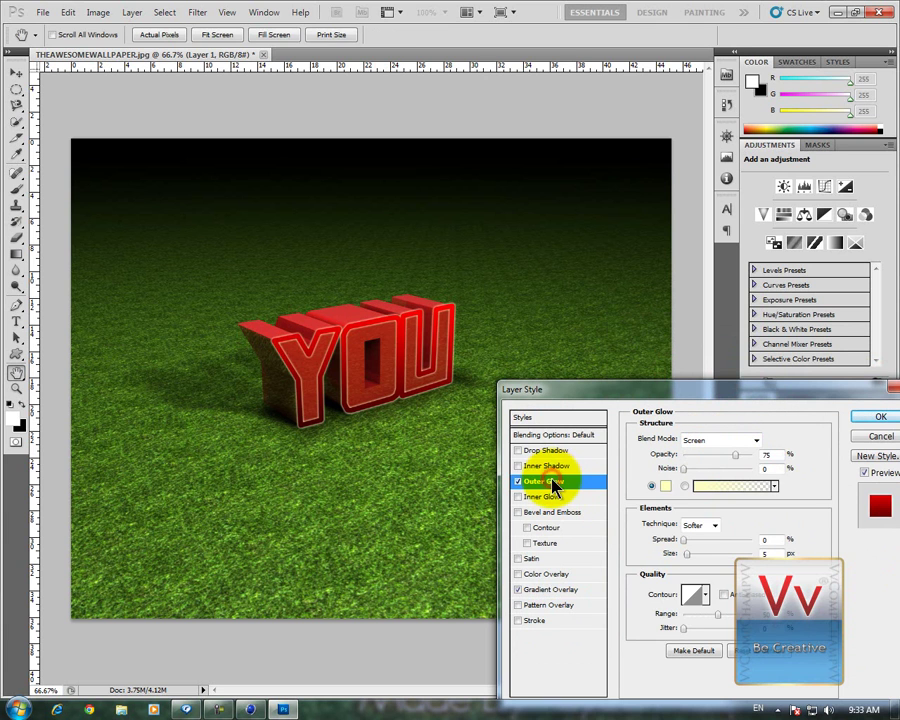
left_click(660, 540)
left_click(732, 447)
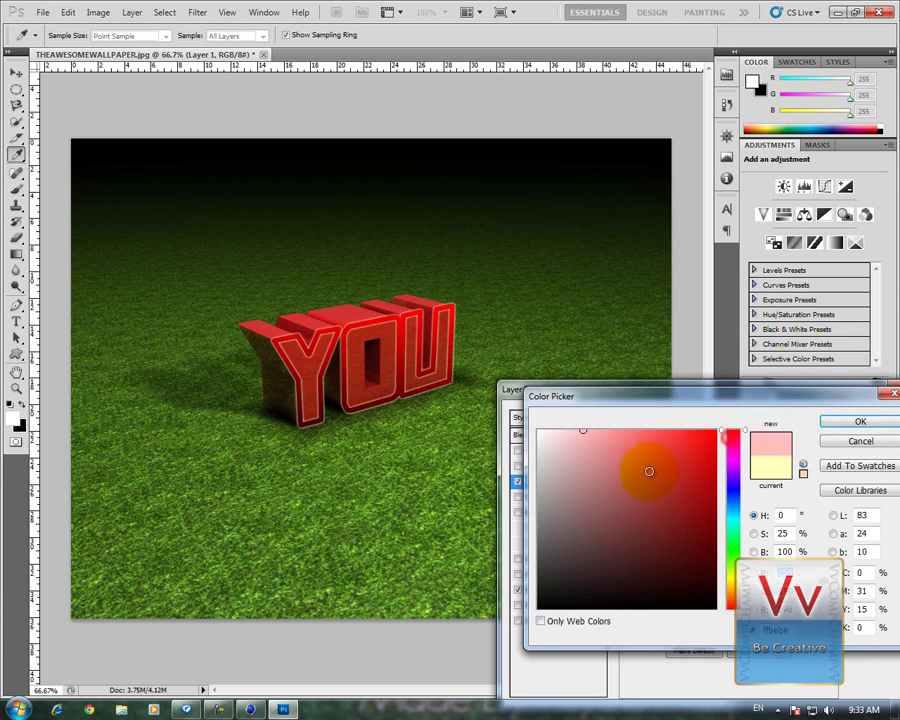
left_click(649, 470)
key("Return")
left_click_drag(684, 554, 696, 553)
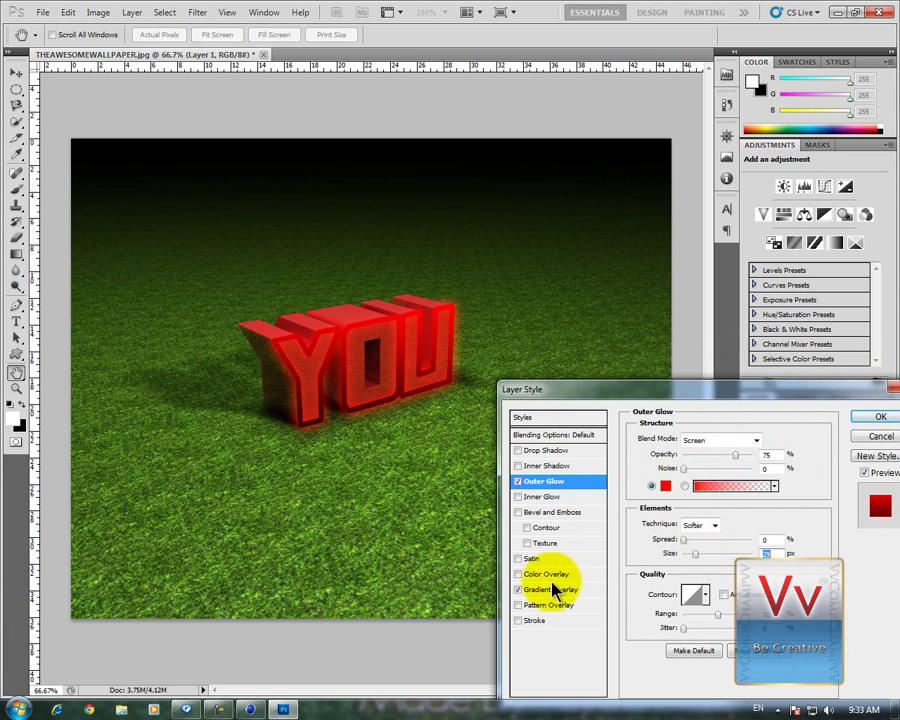
left_click(880, 416)
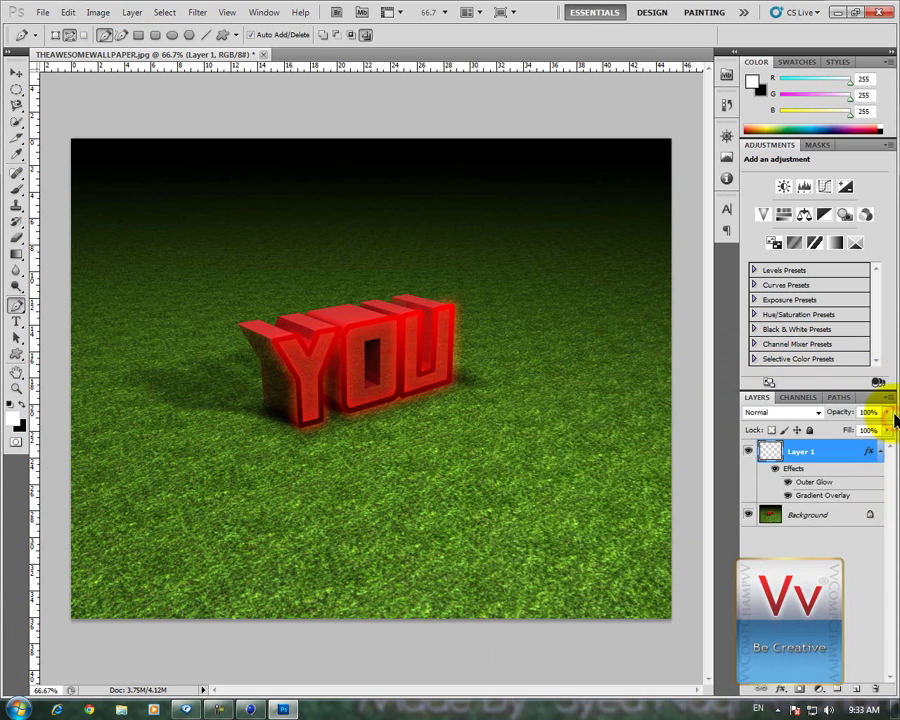
- Lower Layer 1's opacity and flatten both layers into one image
left_click_drag(886, 412, 858, 431)
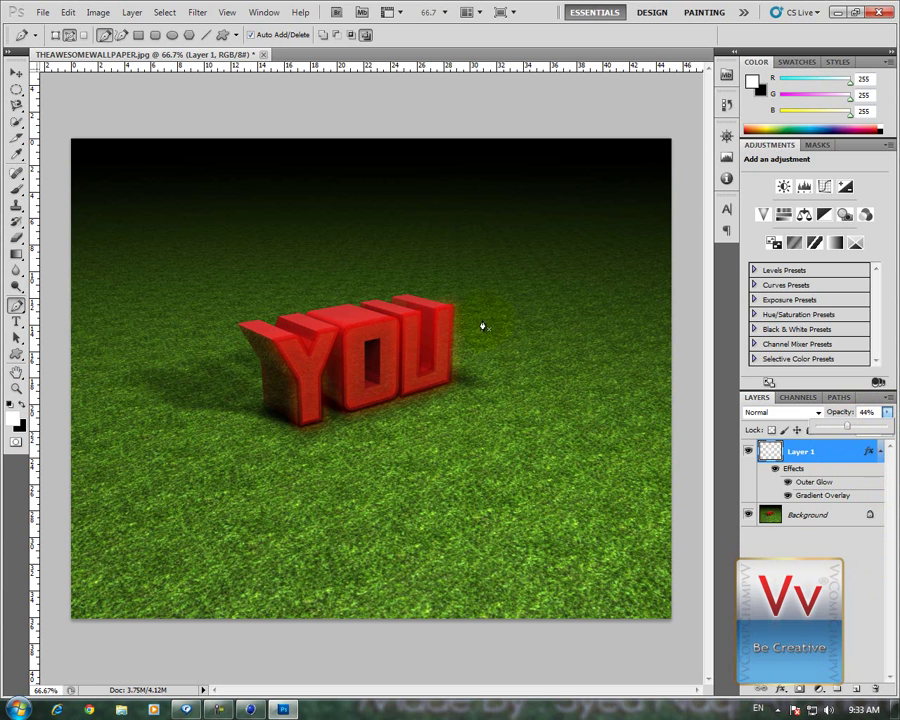
left_click(801, 518)
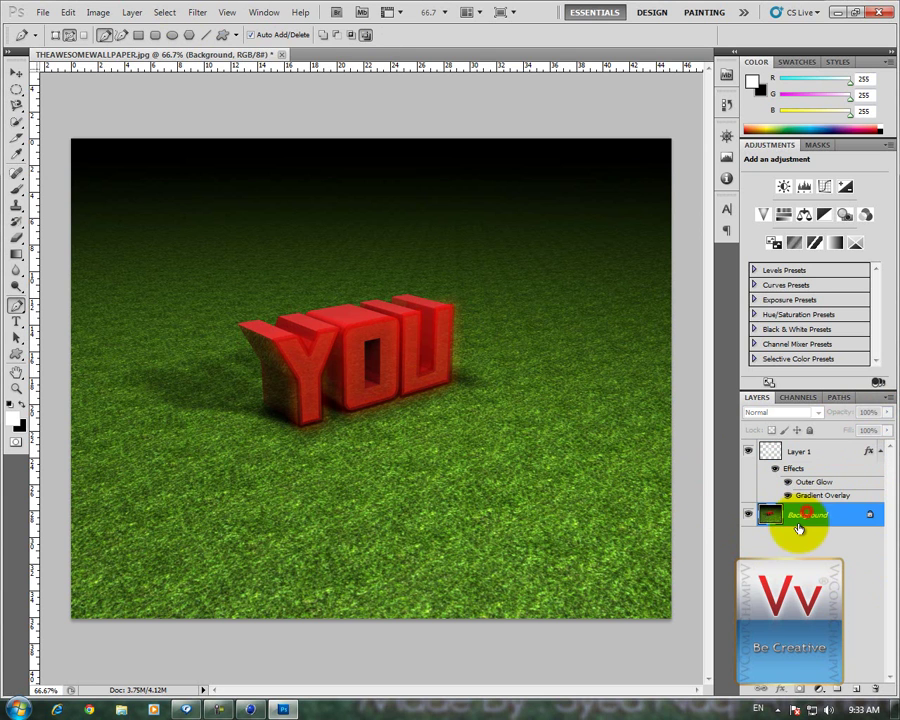
left_click(834, 452, "ctrl")
right_click(838, 508)
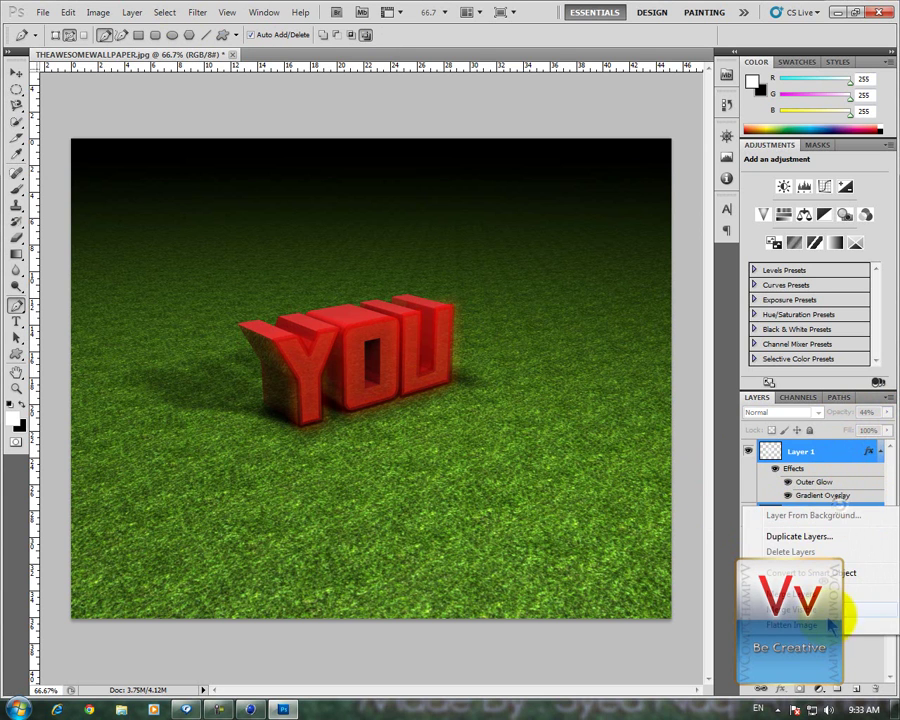
left_click(830, 625)
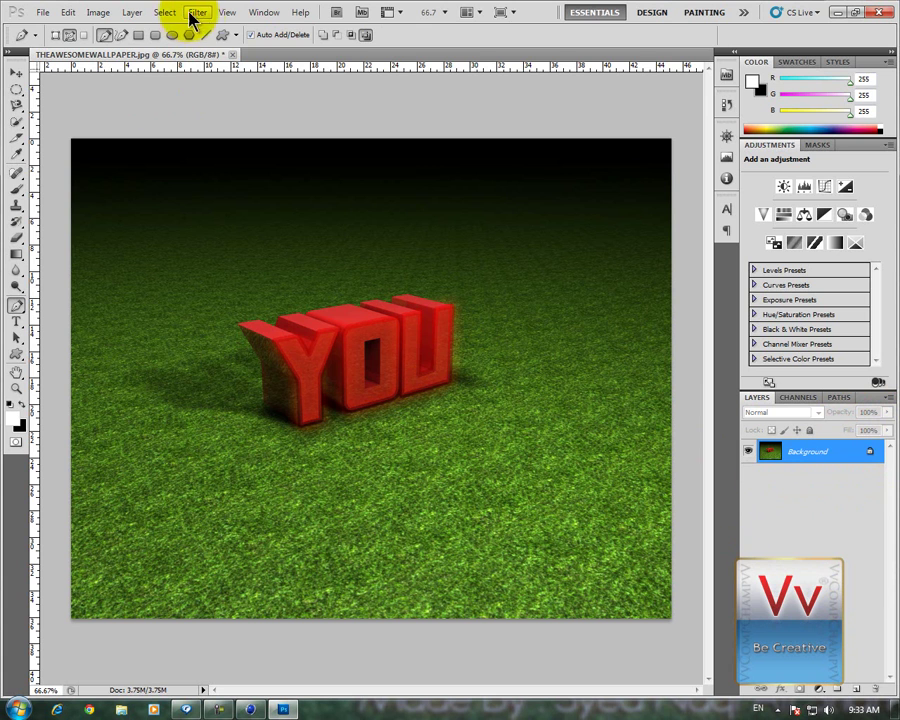
- Apply a widened Lighting Effects spotlight with reduced intensity
left_click(196, 12)
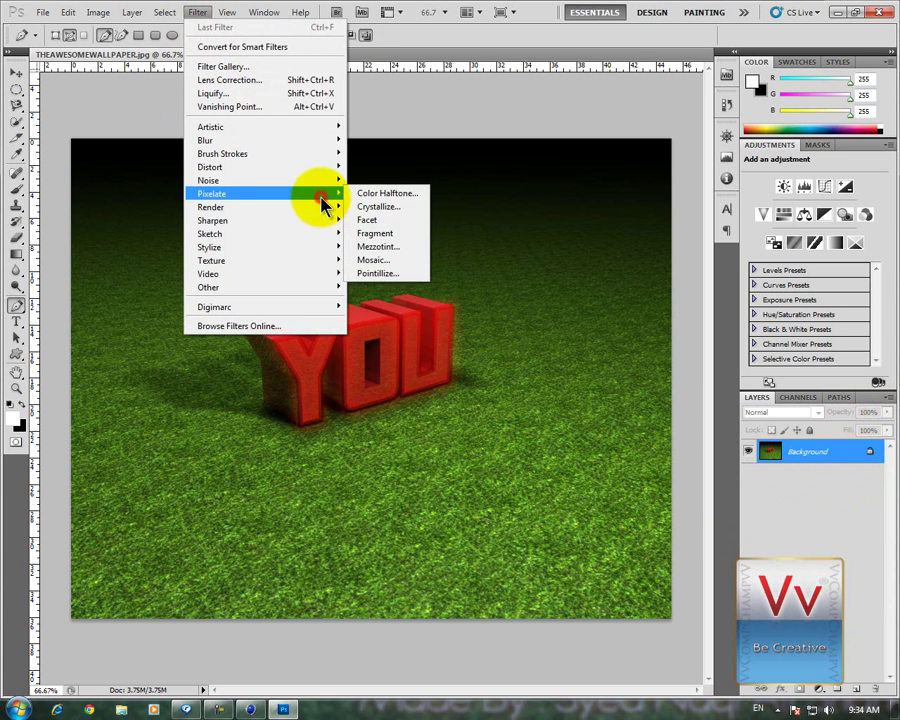
left_click(319, 203)
left_click(385, 259)
mouse_move(300, 228)
left_mouse_down()
mouse_move(271, 221)
mouse_move(322, 377)
left_mouse_up()
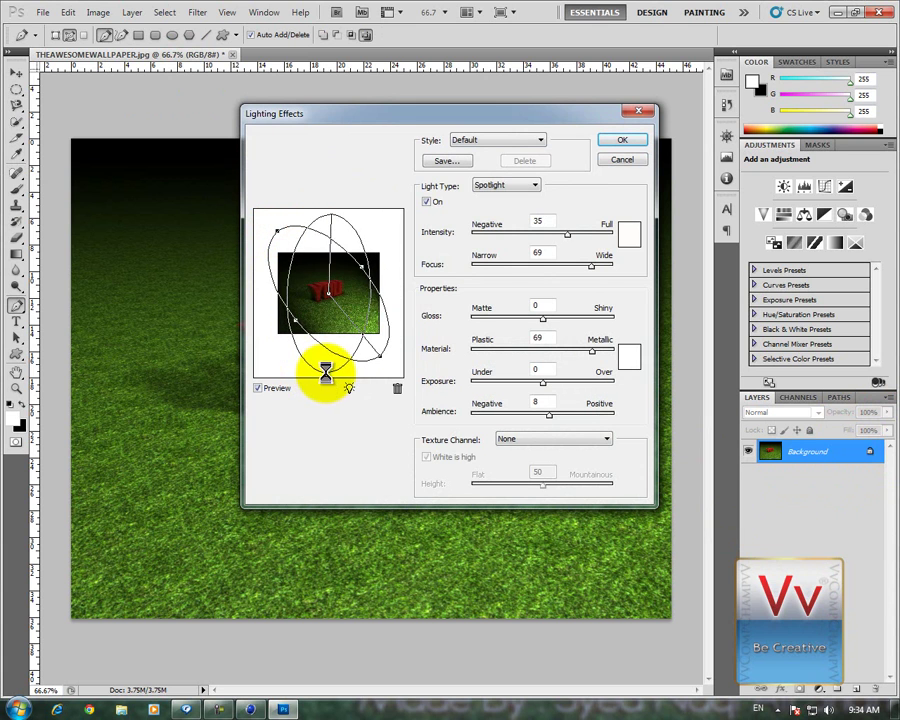
left_click_drag(367, 308, 402, 306)
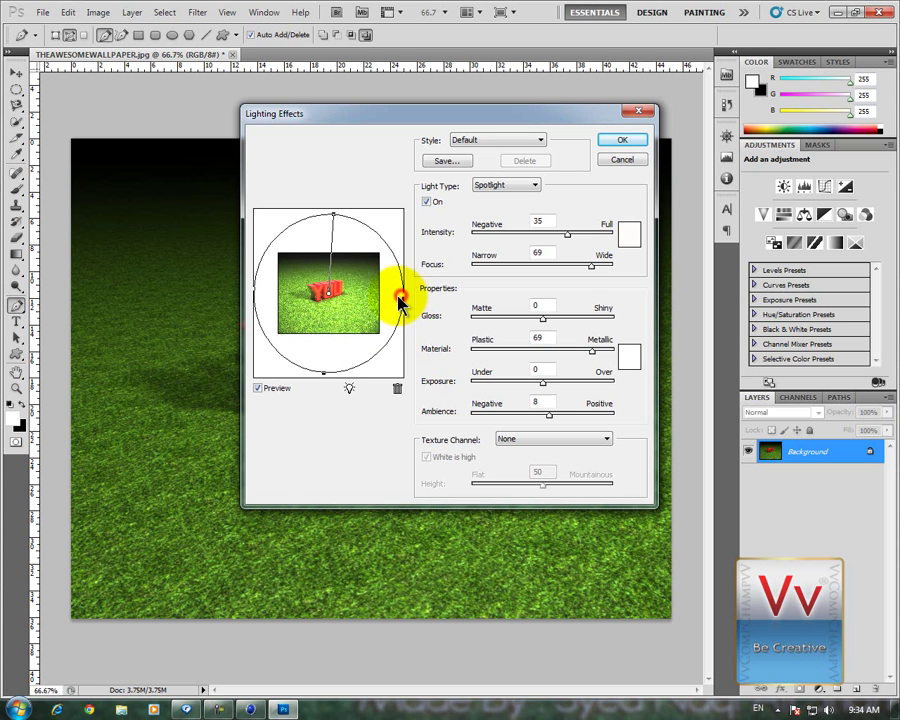
left_click(257, 310)
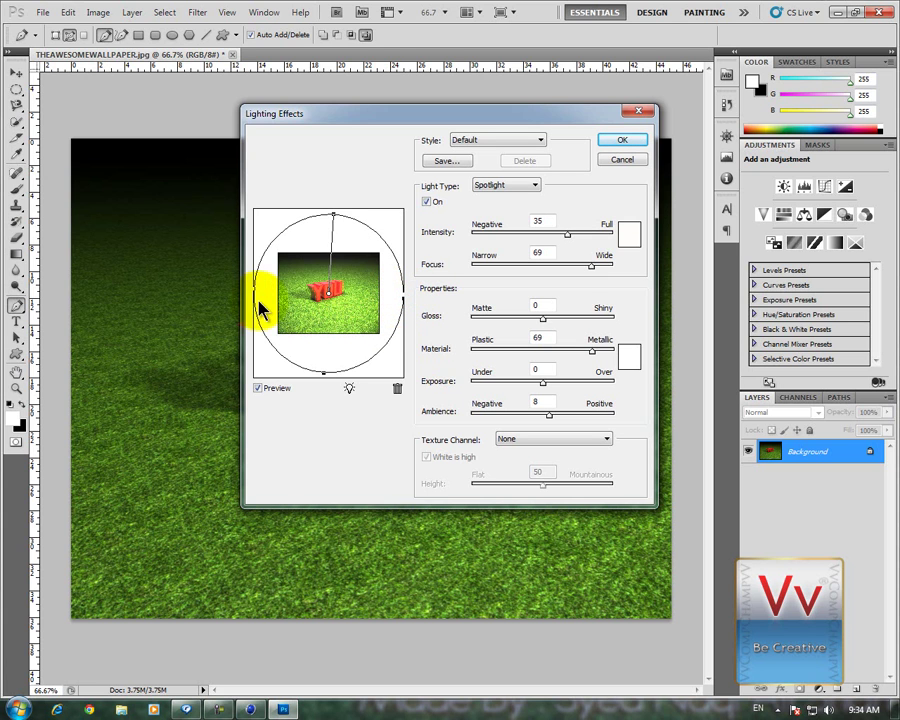
left_click(323, 372)
mouse_move(566, 234)
left_mouse_down()
mouse_move(552, 238)
mouse_move(566, 235)
left_mouse_up()
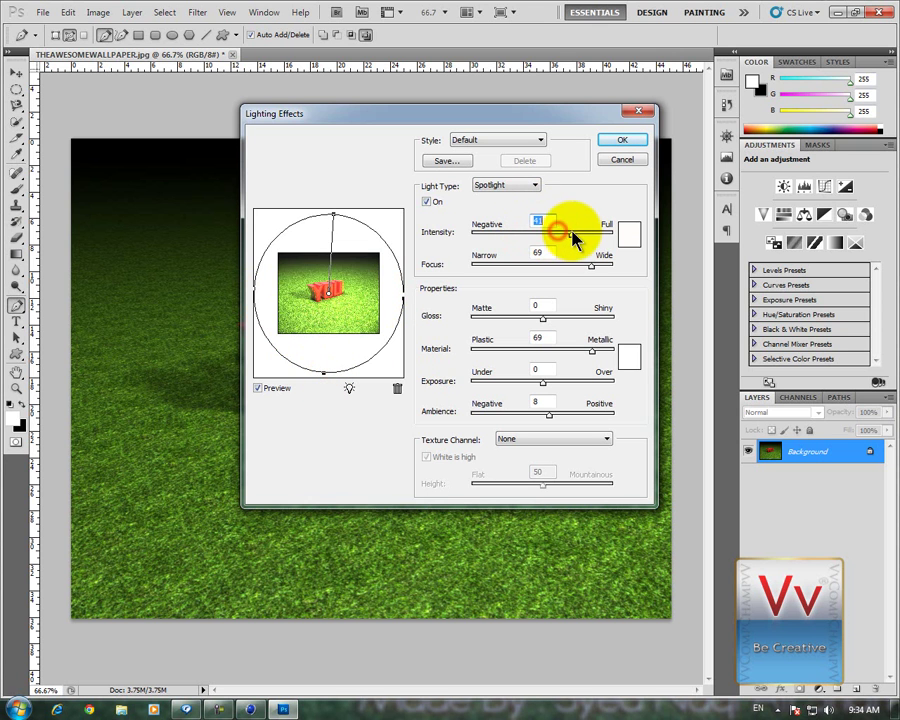
left_click(609, 141)
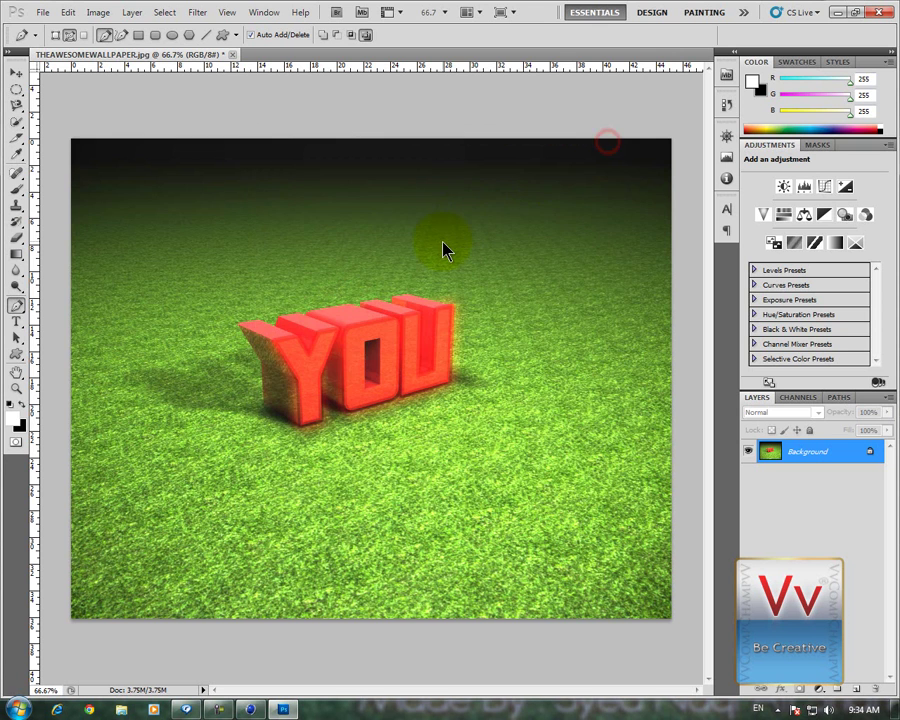
scroll(327, 307, "up", 1, "alt")
scroll(321, 375, "up", 1, "alt")
scroll(337, 377, "down", 2, "alt")
scroll(368, 407, "down", 1, "alt")
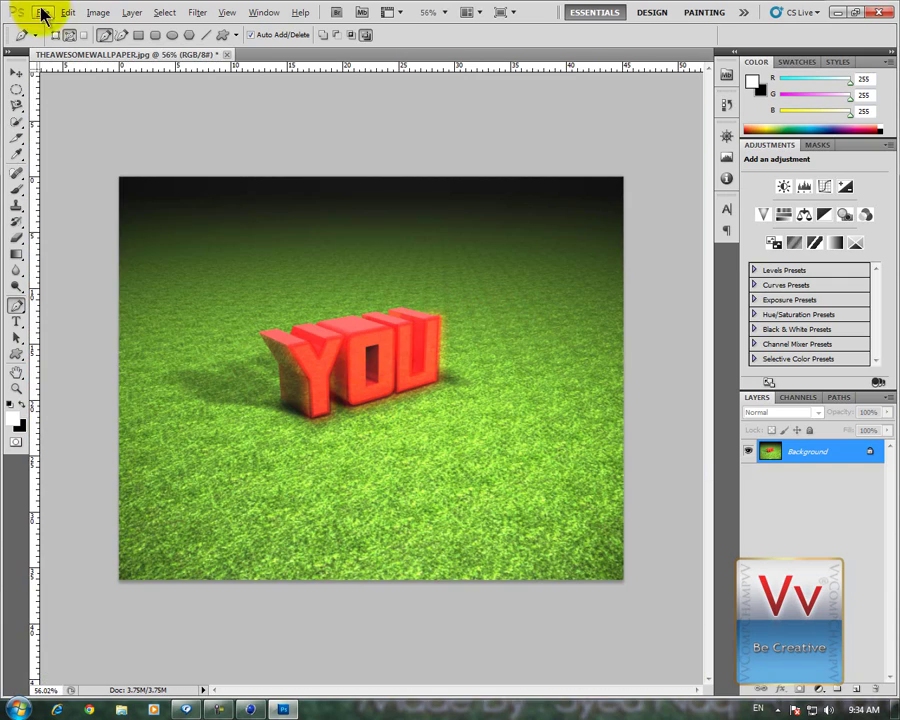
left_click(42, 12)
left_click(434, 47)
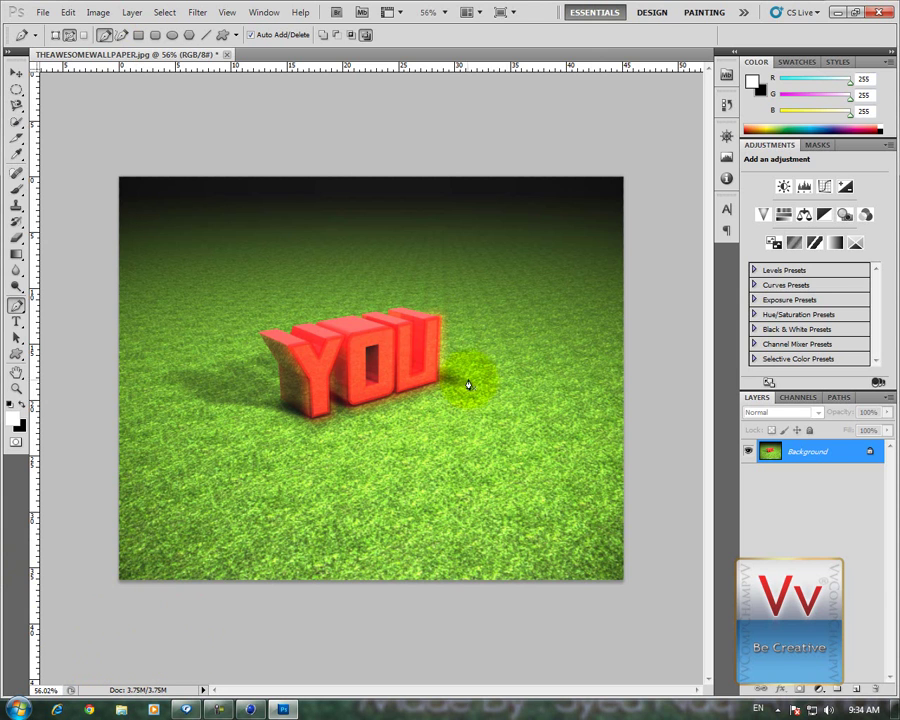
left_click(16, 321)
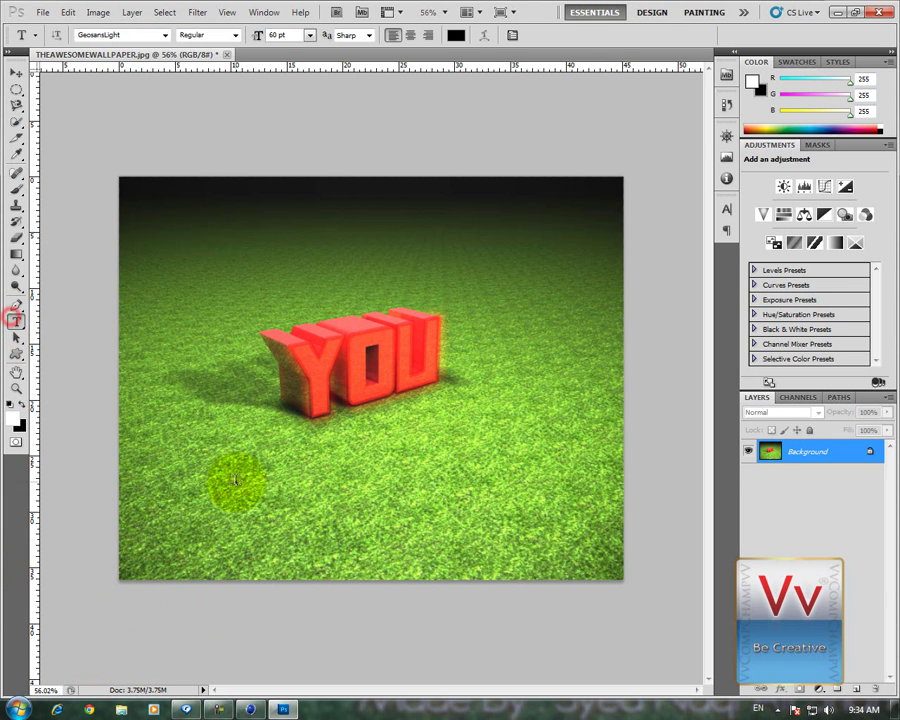
left_click(238, 483)
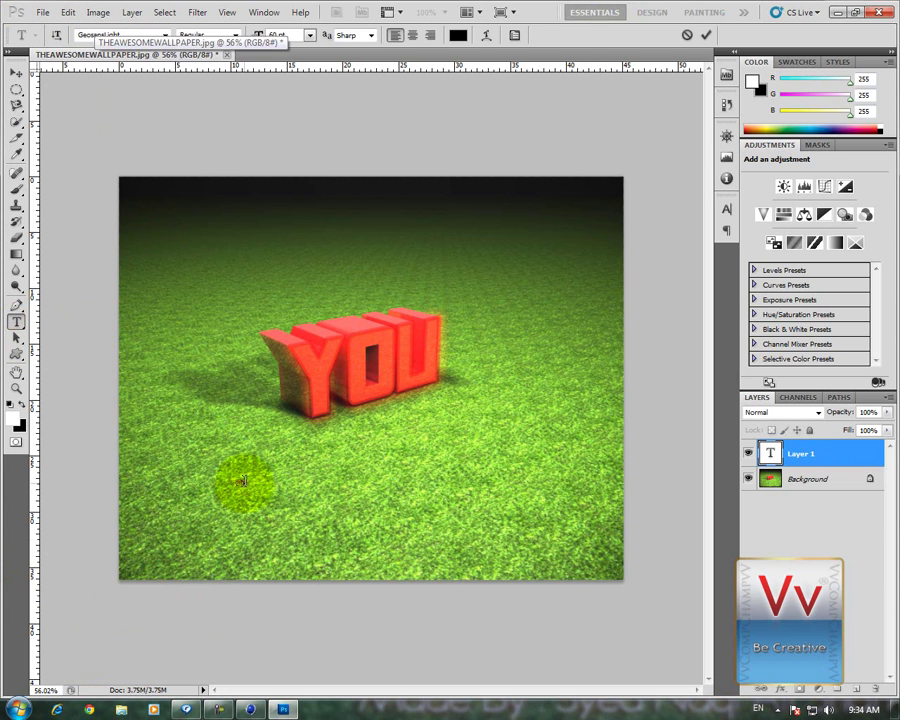
left_click(687, 34)
left_click(688, 36)
left_click(215, 525)
left_click(310, 35)
left_click(336, 274)
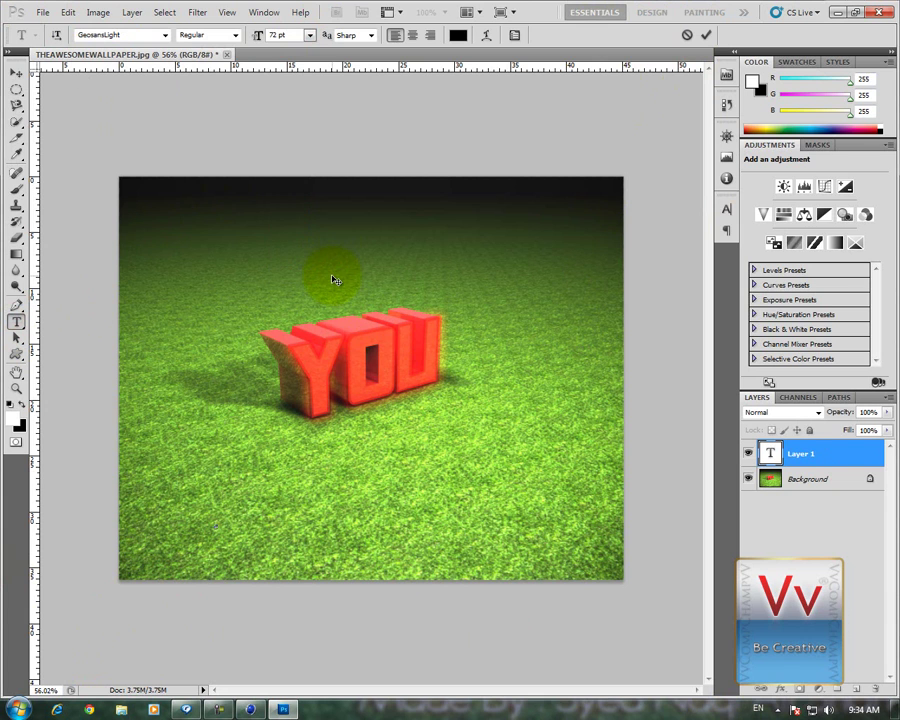
type("Rate")
type(" Com")
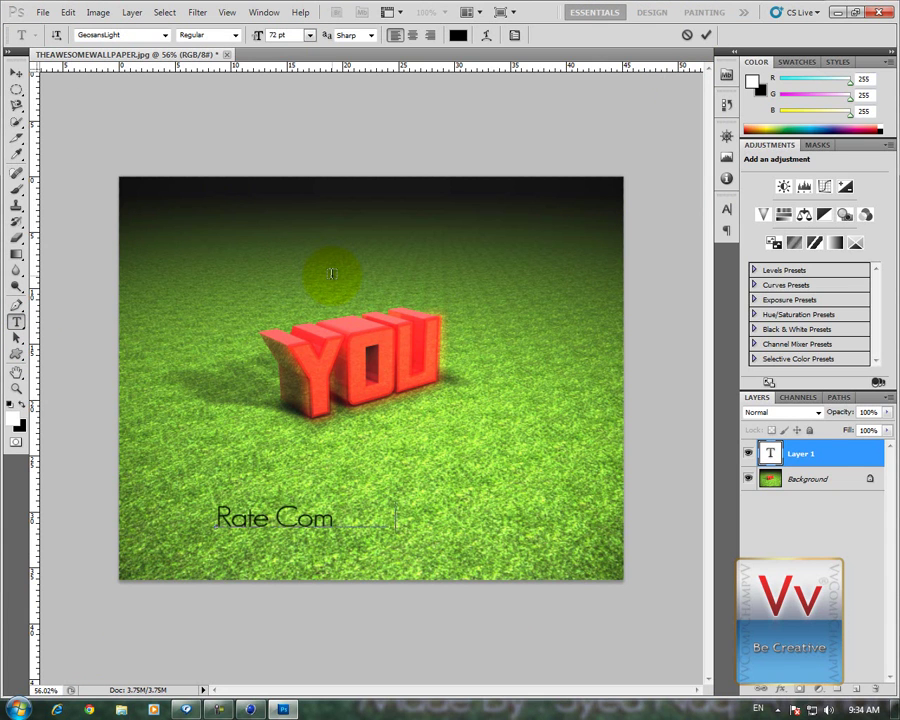
type("ment L")
key("BackSpace")
type("Subscrive")
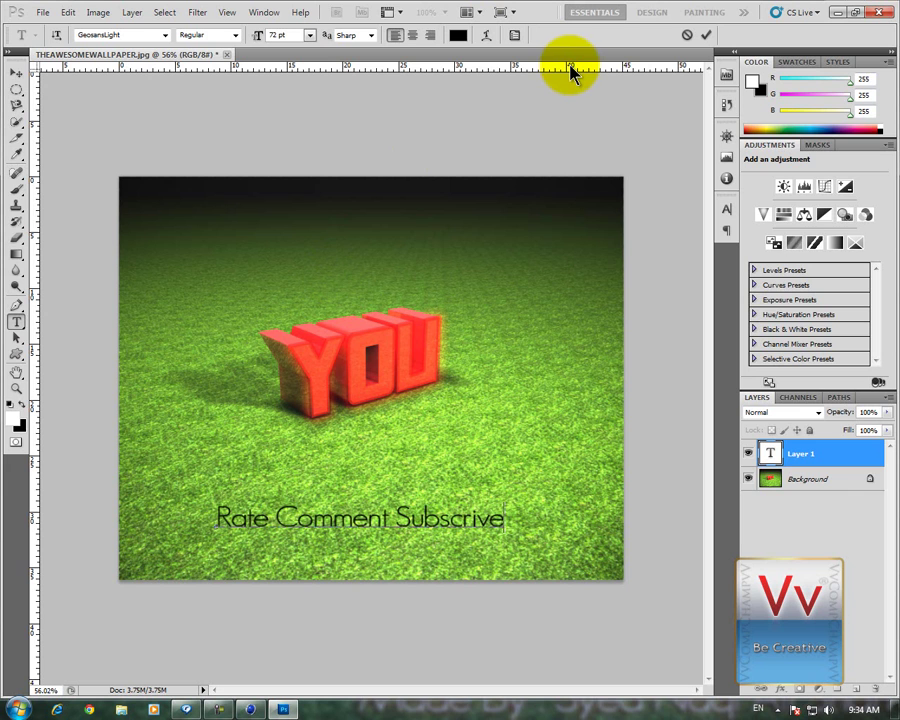
key("BackSpace")
key("BackSpace")
type("be")
mouse_move(508, 503)
left_mouse_down("ctrl")
mouse_move(626, 256)
mouse_move(550, 470)
mouse_move(592, 470)
mouse_move(620, 506)
left_mouse_up("ctrl")
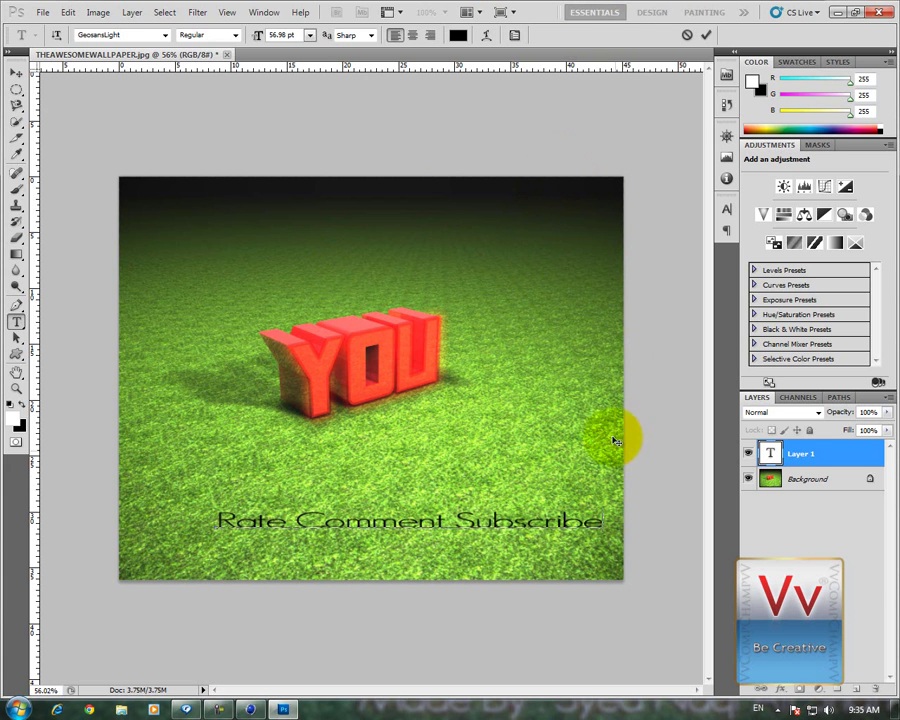
left_click(687, 35)
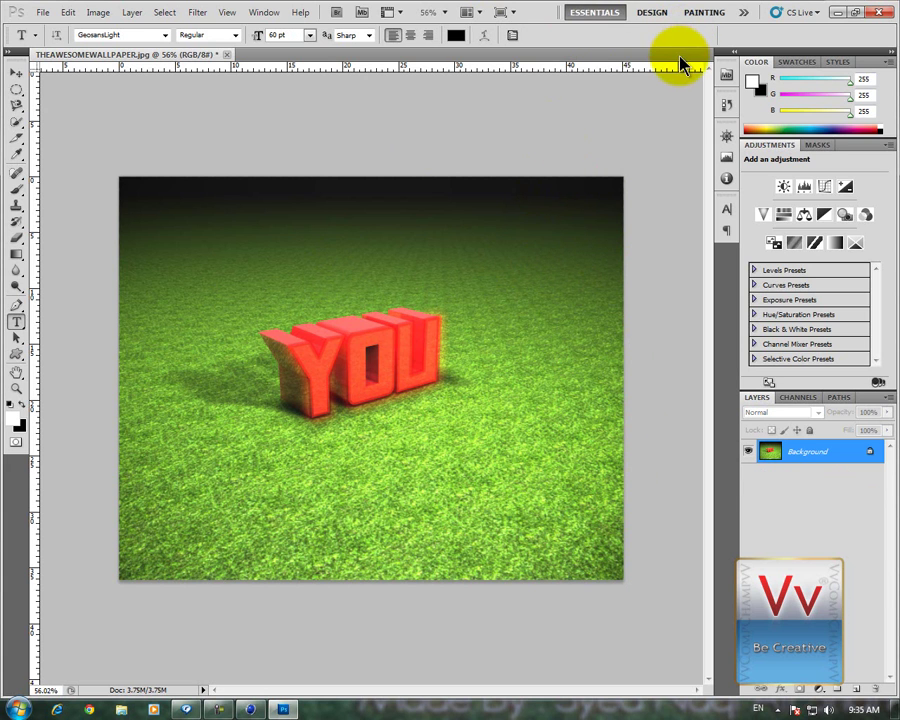